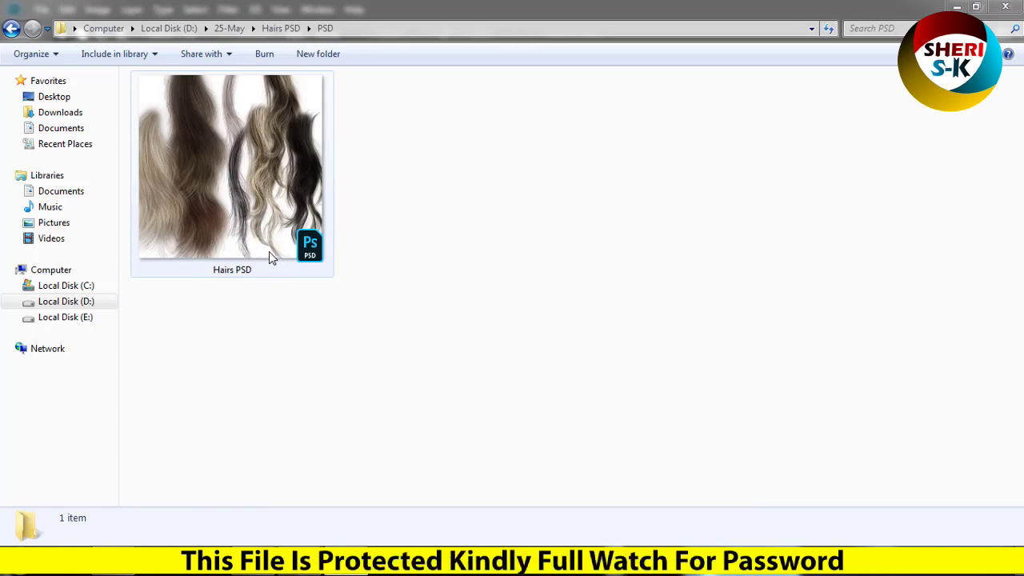
Step: Open Hairs PSD.psd from the 25-May > Hairs PSD > PSD folder in Photoshop
double_click(257, 218)
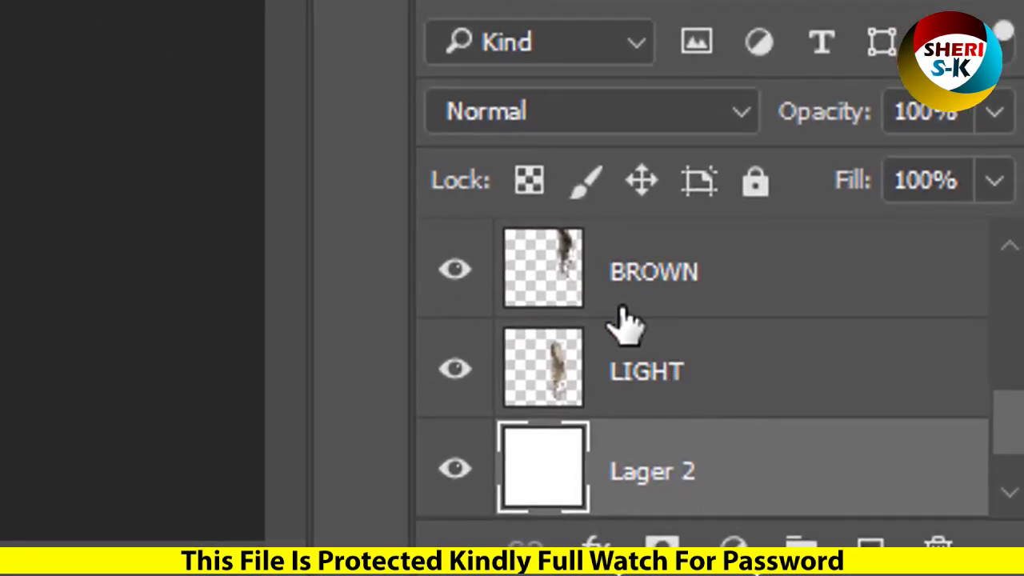
Step: Browse the BROWN, BROWN-RED and LIGHT strand layers in the Layers panel
scroll(913, 472, up, 1)
scroll(654, 368, up, 2)
scroll(654, 368, up, 2)
click(661, 308)
click(670, 404)
scroll(677, 469, down, 1)
click(664, 476)
scroll(676, 473, down, 2)
click(714, 470)
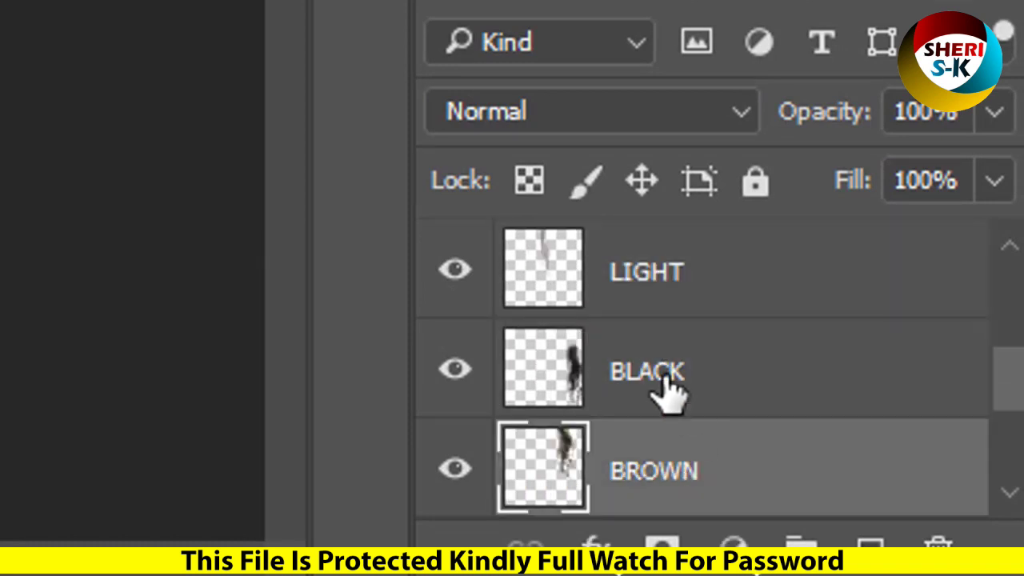
scroll(704, 436, down, 3)
scroll(629, 315, up, 1)
click(632, 316)
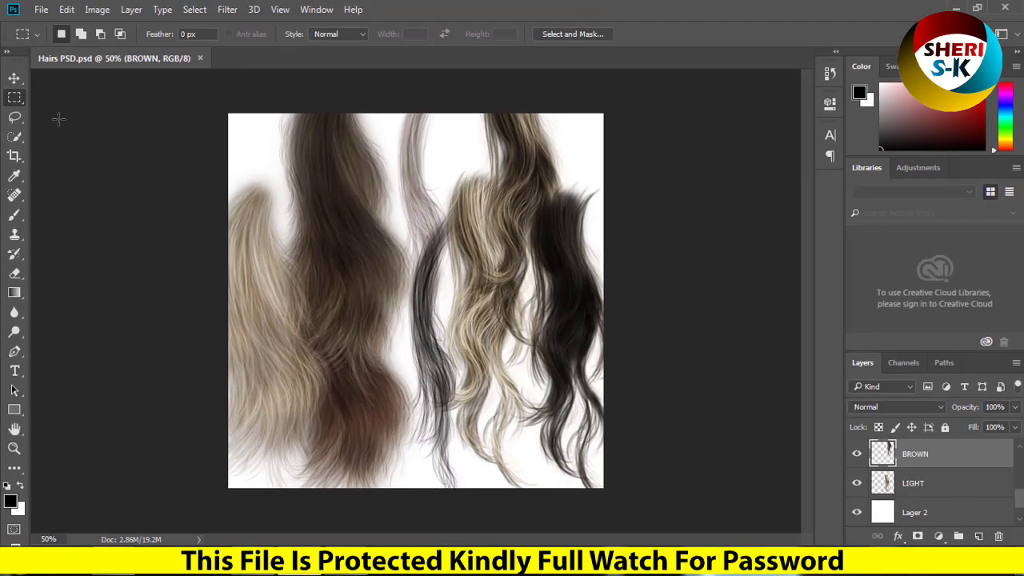
Step: With the Move tool, select the LIGHT, BROWN and other strands directly on the canvas
key(v)
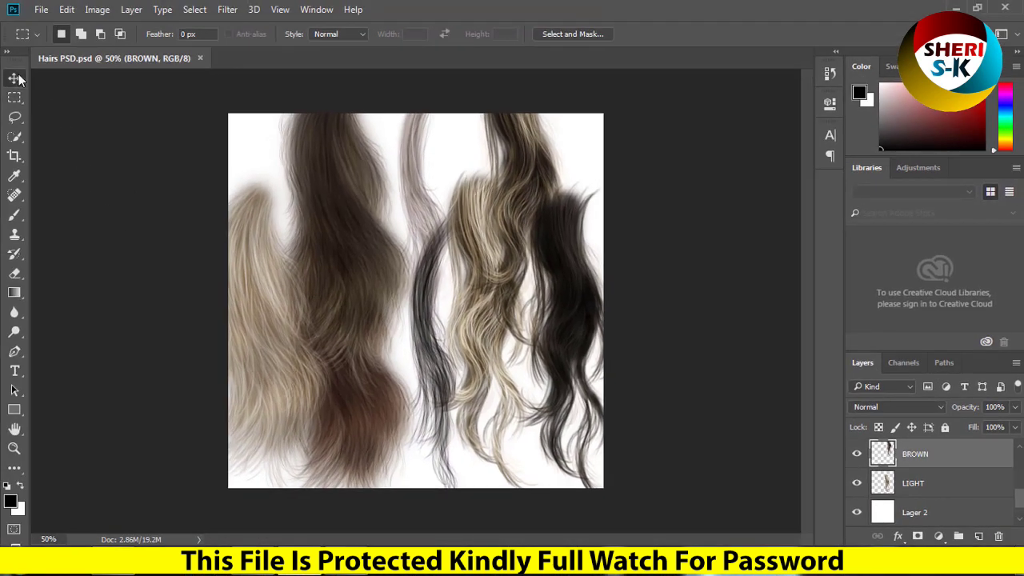
click(282, 245)
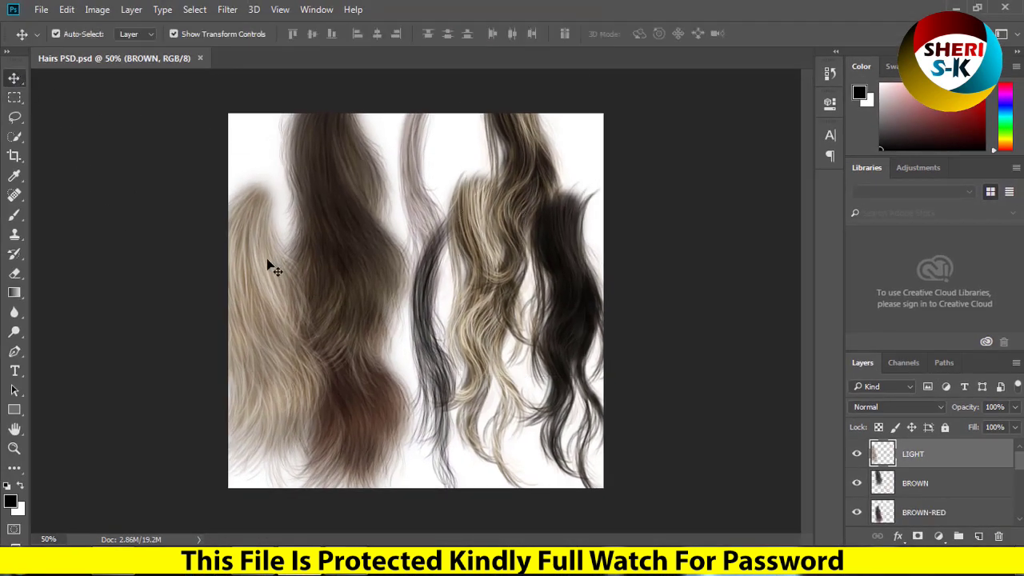
click(320, 124)
click(511, 232)
click(559, 253)
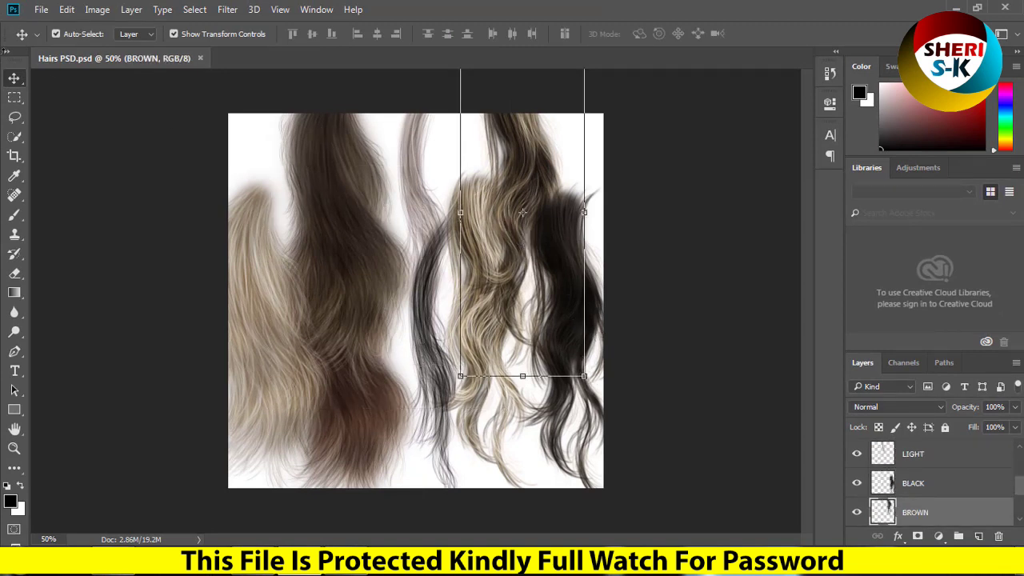
key(m)
click(44, 11)
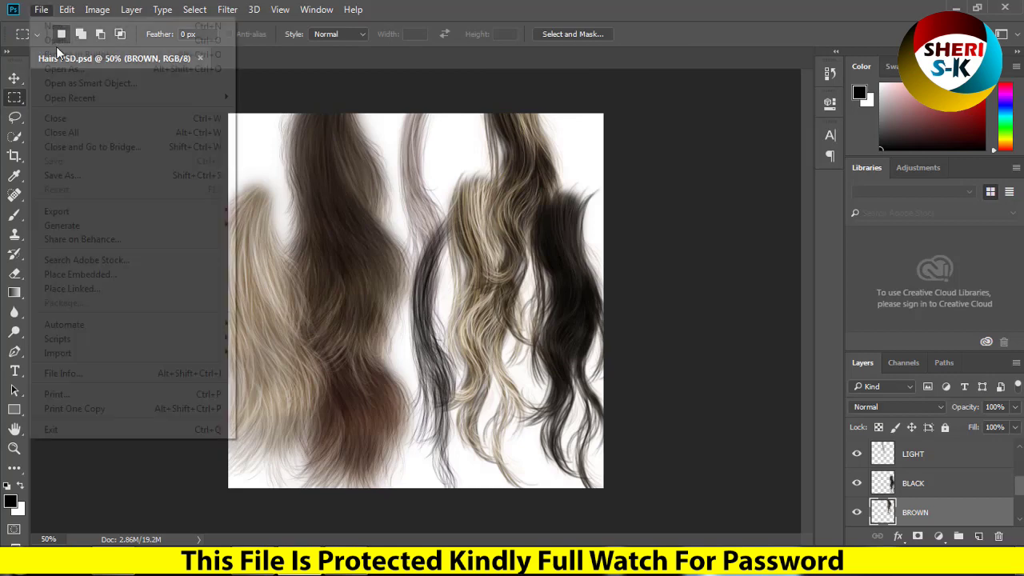
Step: Open the first portrait photo and float it and Hairs PSD as separate windows
click(54, 39)
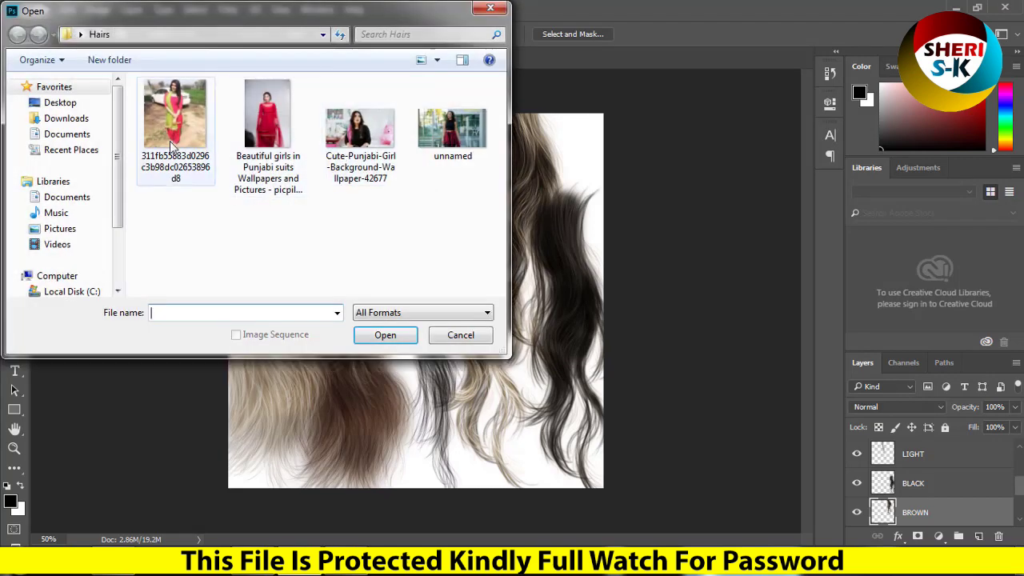
click(174, 124)
click(385, 335)
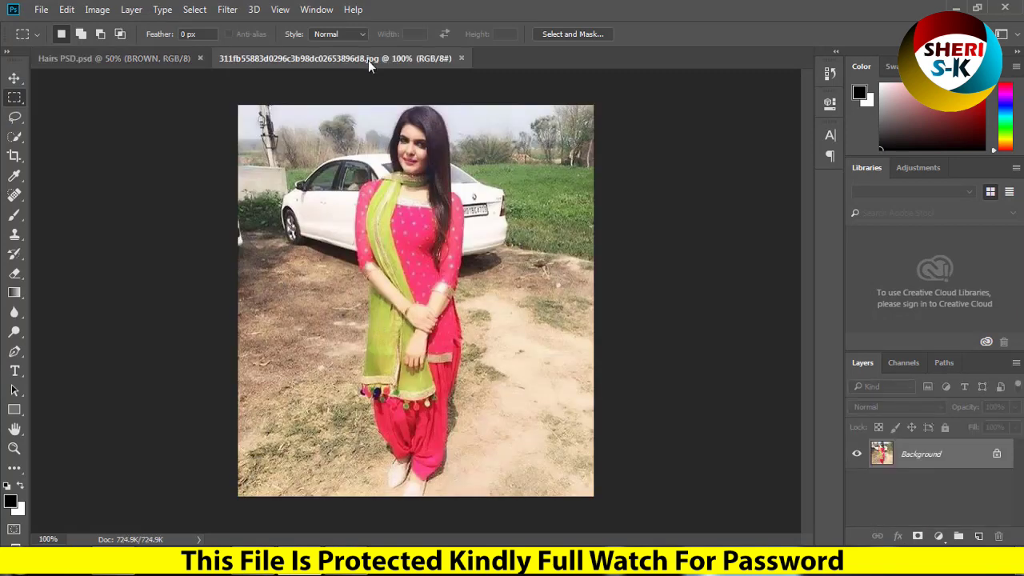
drag(367, 59, 214, 83)
drag(126, 58, 175, 115)
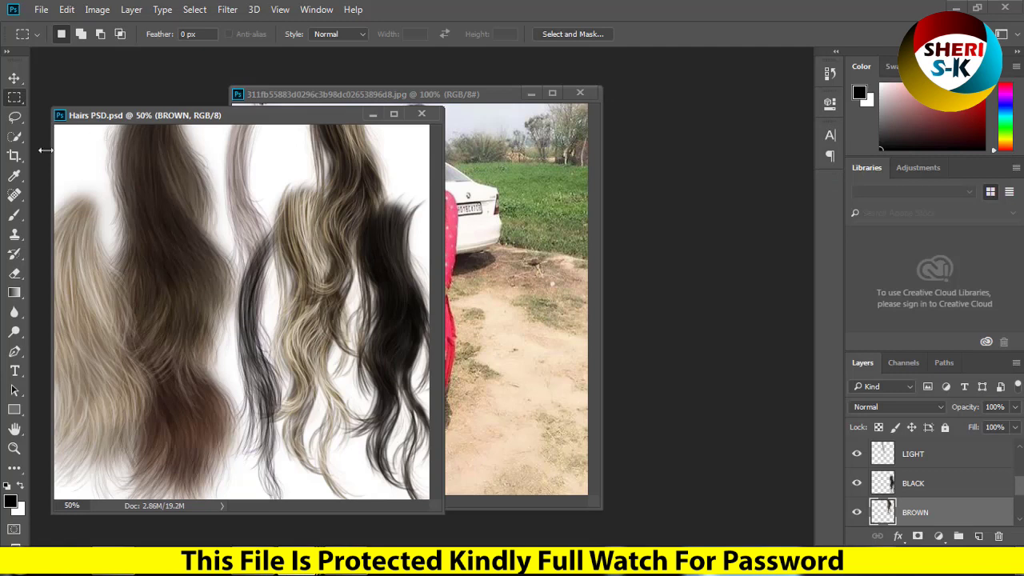
Step: Scale the BLACK strand down and drag it into the portrait as a new layer
click(13, 78)
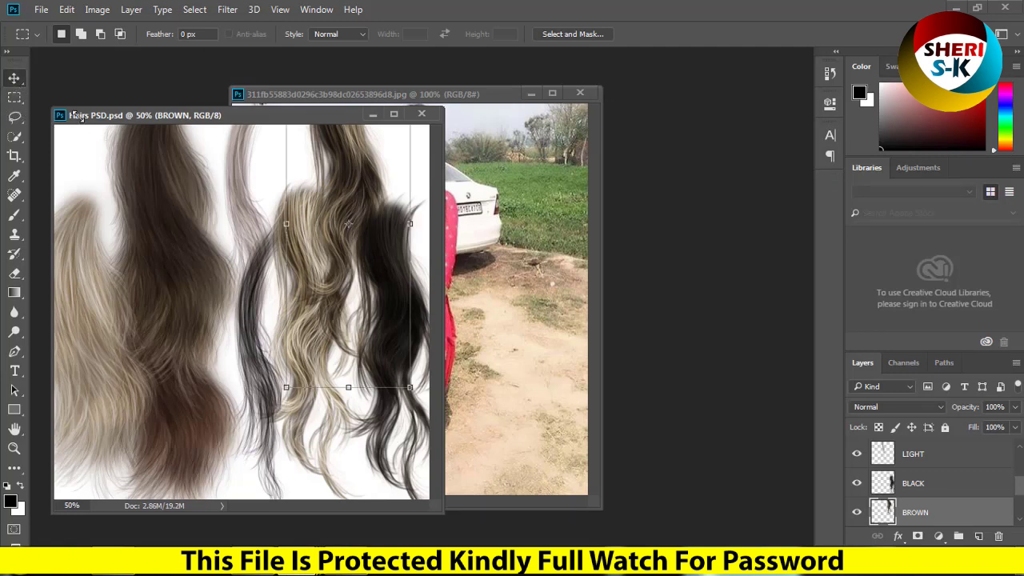
click(390, 410)
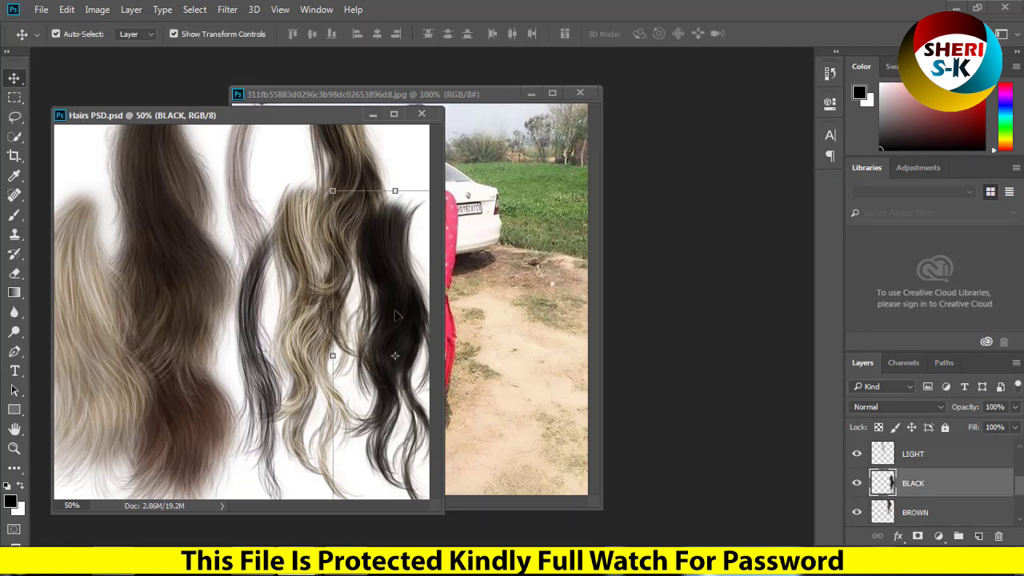
drag(395, 316, 320, 324)
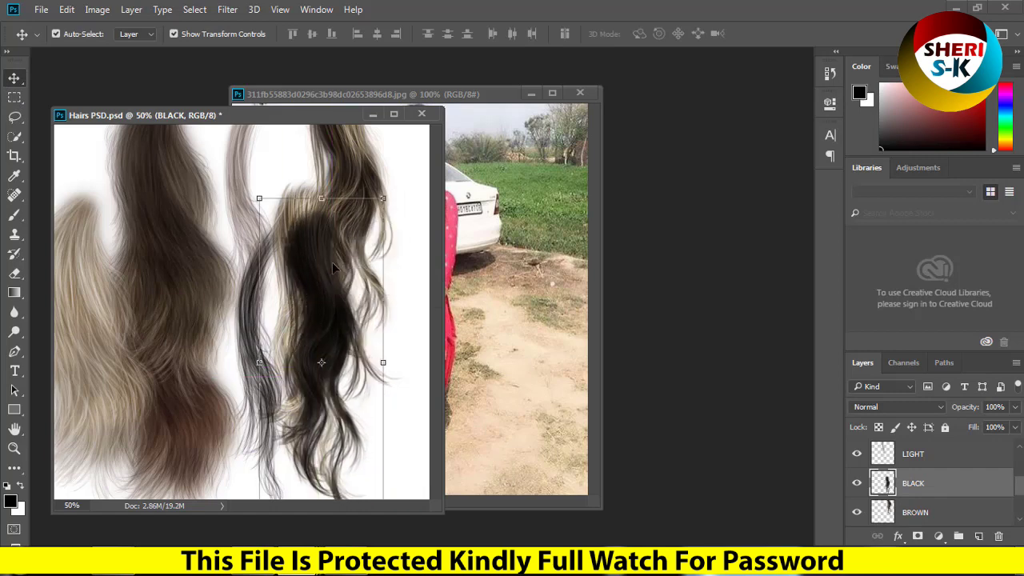
drag(258, 197, 354, 377)
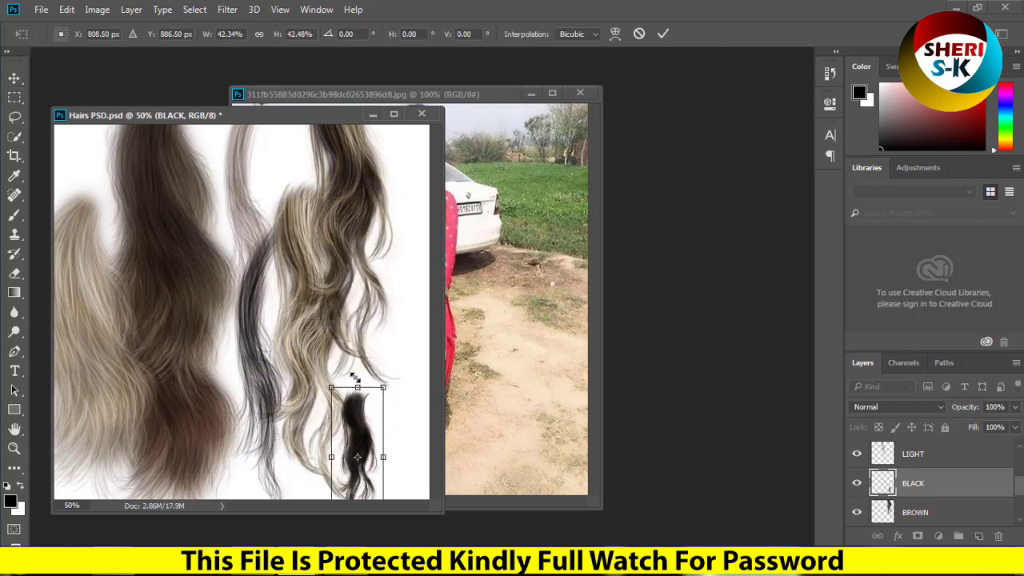
key(Return)
mouse_move(364, 416)
mouse_down()
mouse_move(471, 400)
mouse_move(477, 390)
mouse_up()
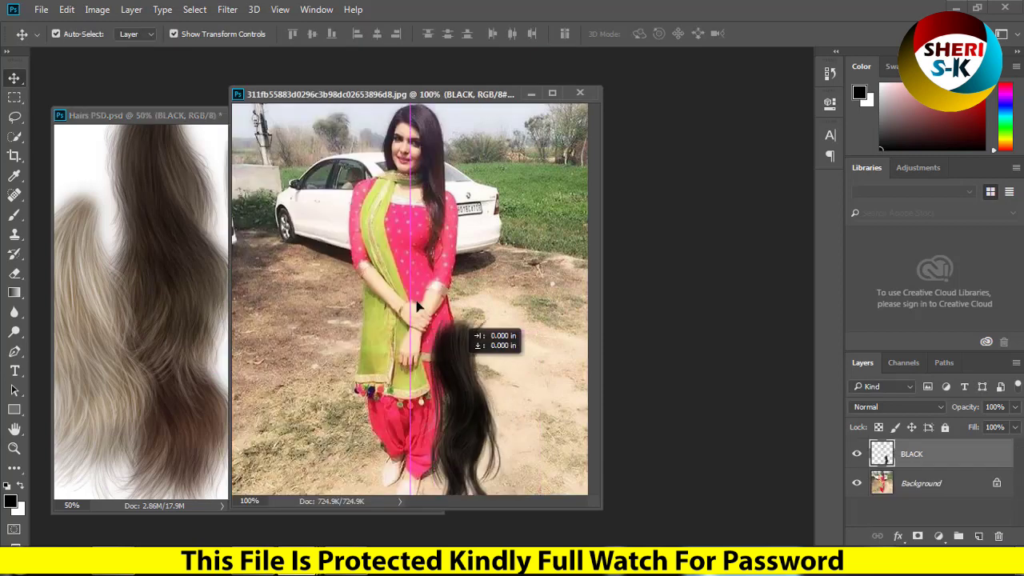
Step: Move the BLACK strand onto the woman's head and shrink it to fit
drag(416, 307, 352, 142)
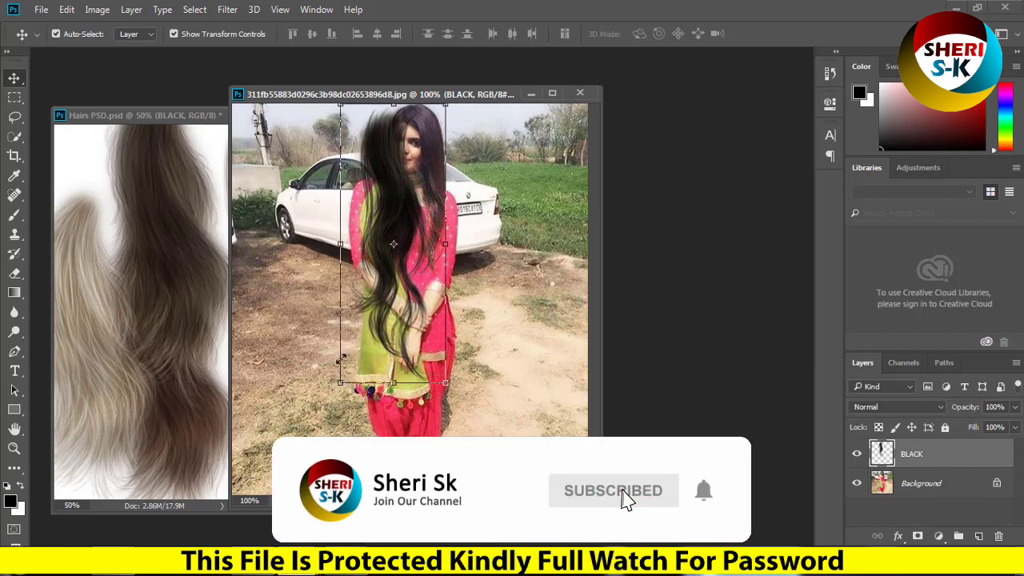
drag(341, 359, 367, 263)
key(Return)
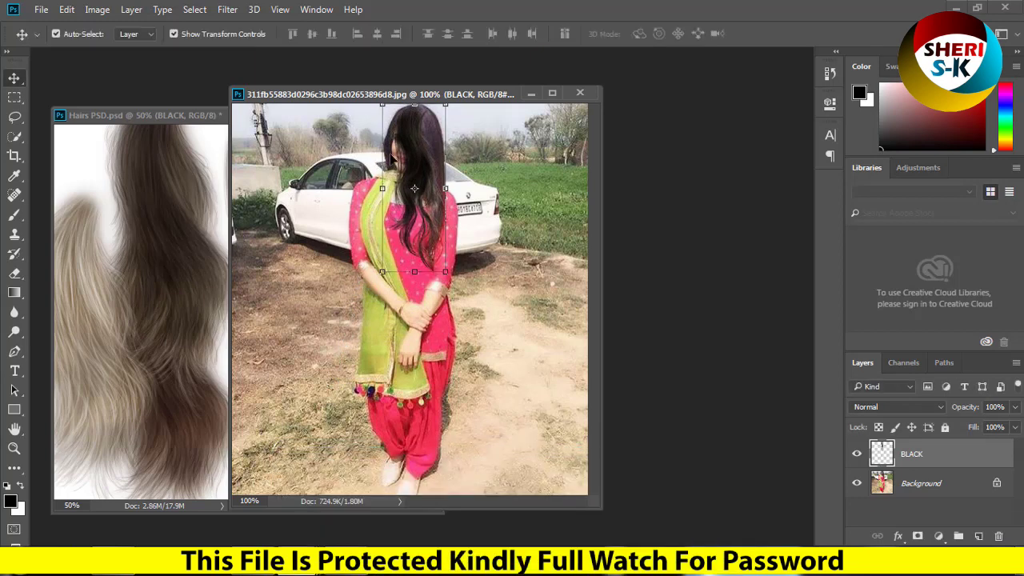
drag(391, 157, 388, 155)
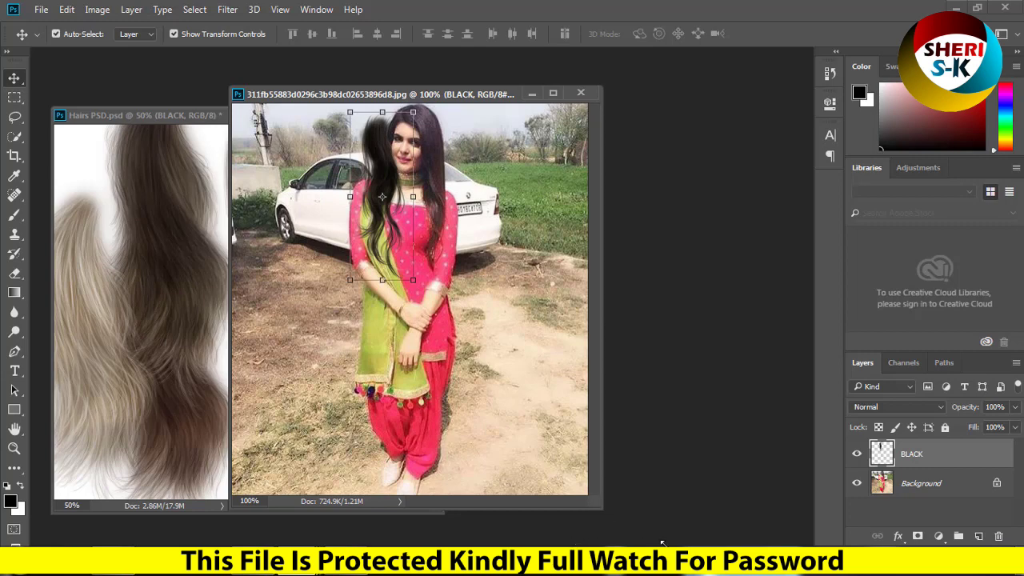
drag(594, 506, 665, 544)
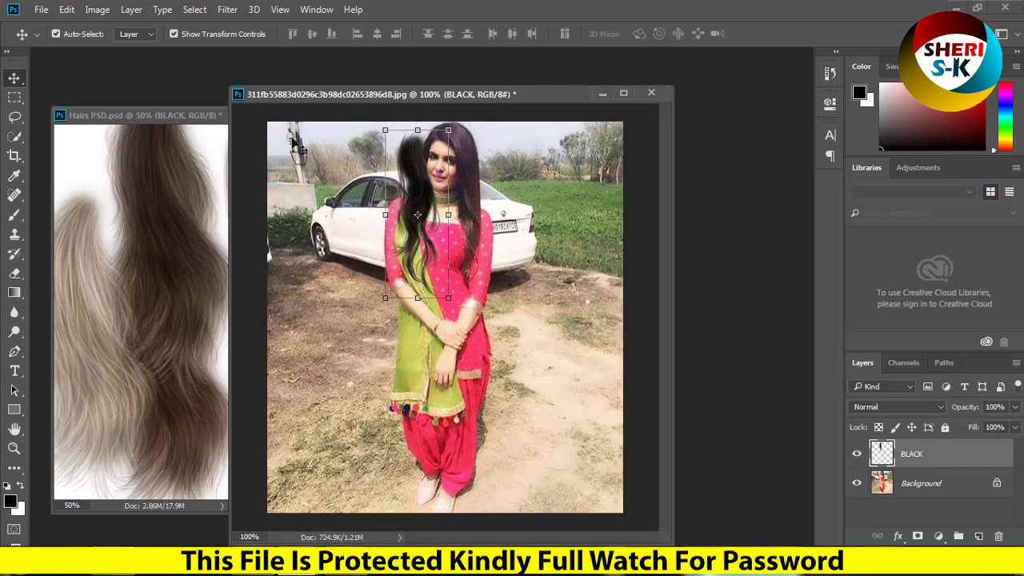
Step: Reshape and rotate the strand about 7°, nudging it left along her hair
key(ctrl)
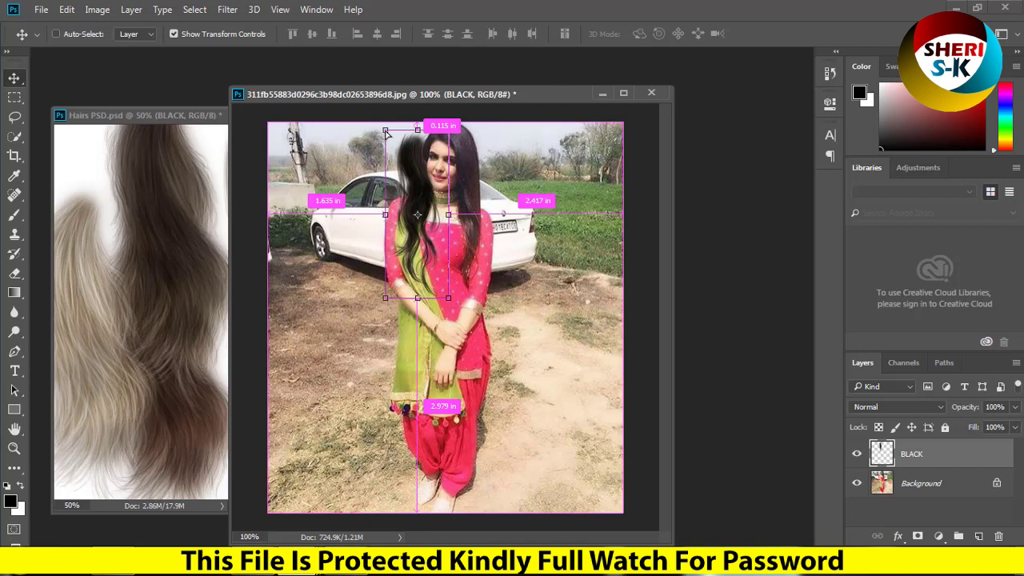
drag(386, 134, 408, 139)
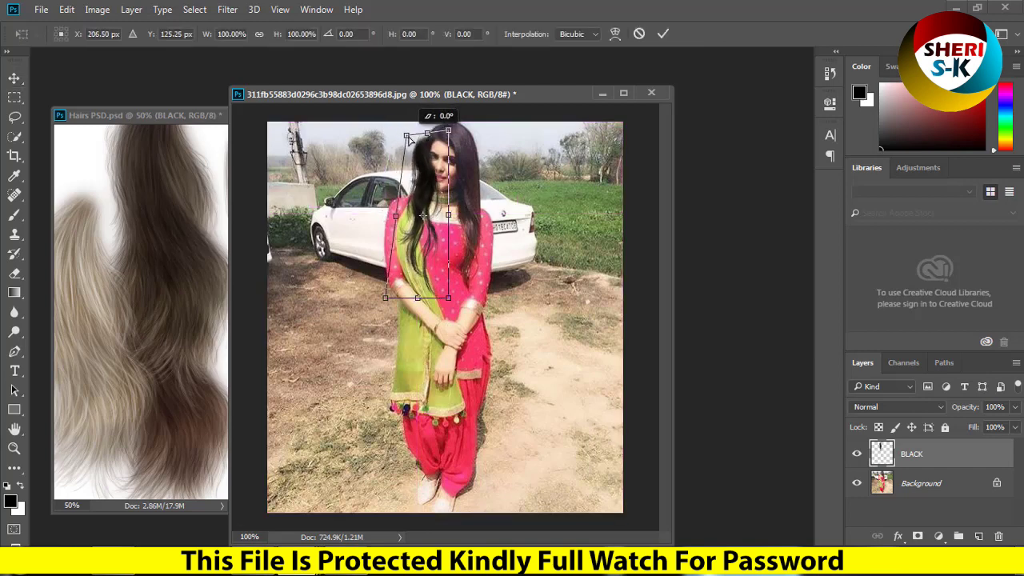
drag(409, 140, 411, 139)
key(Return)
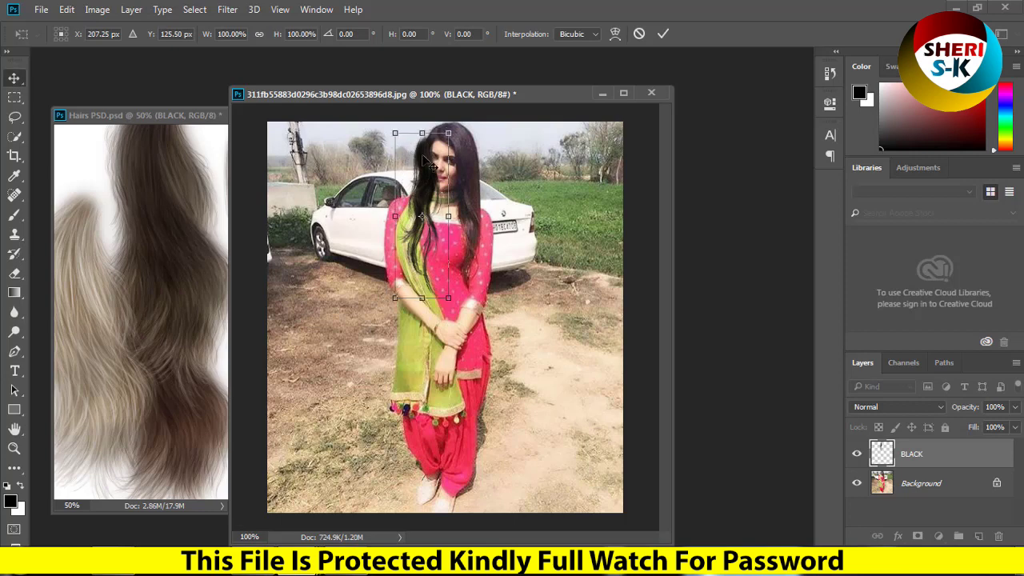
drag(458, 164, 457, 170)
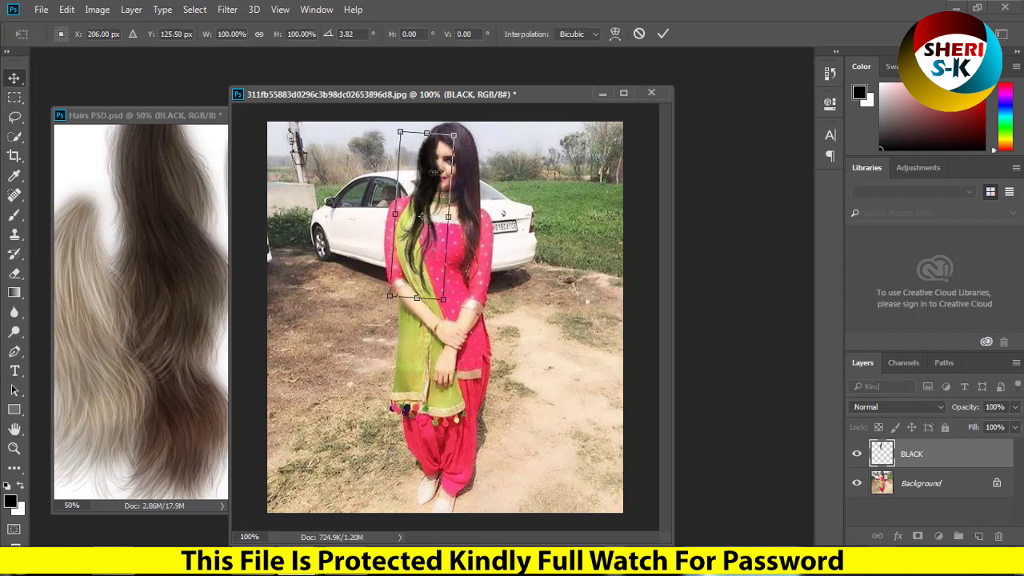
key(Return)
drag(432, 172, 424, 159)
key(Left)
key(Left)
key(Left)
key(Left)
key(Left)
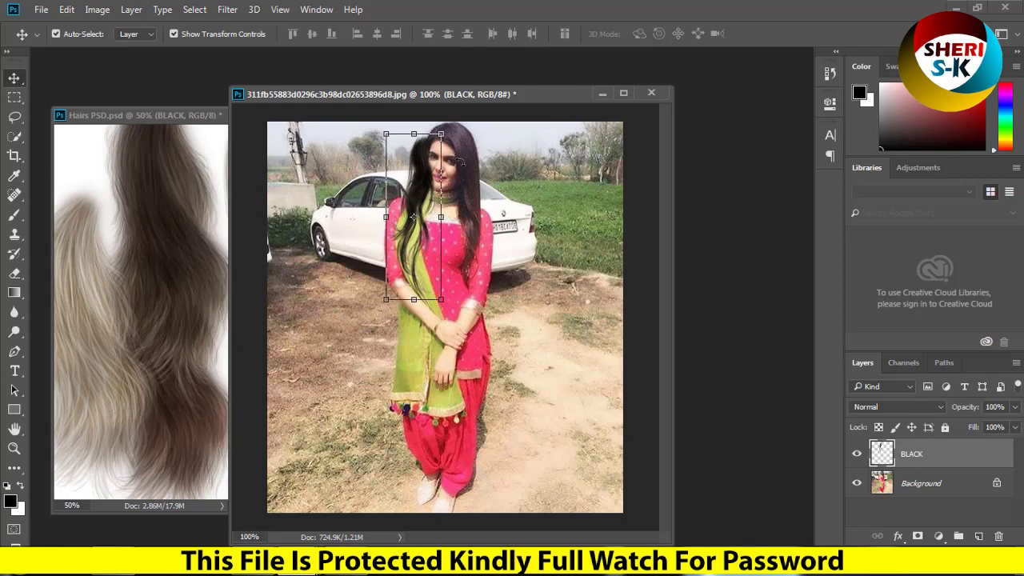
drag(453, 156, 462, 166)
key(Left)
key(Left)
key(Left)
key(Left)
key(Left)
key(Left)
key(Left)
key(Left)
key(Left)
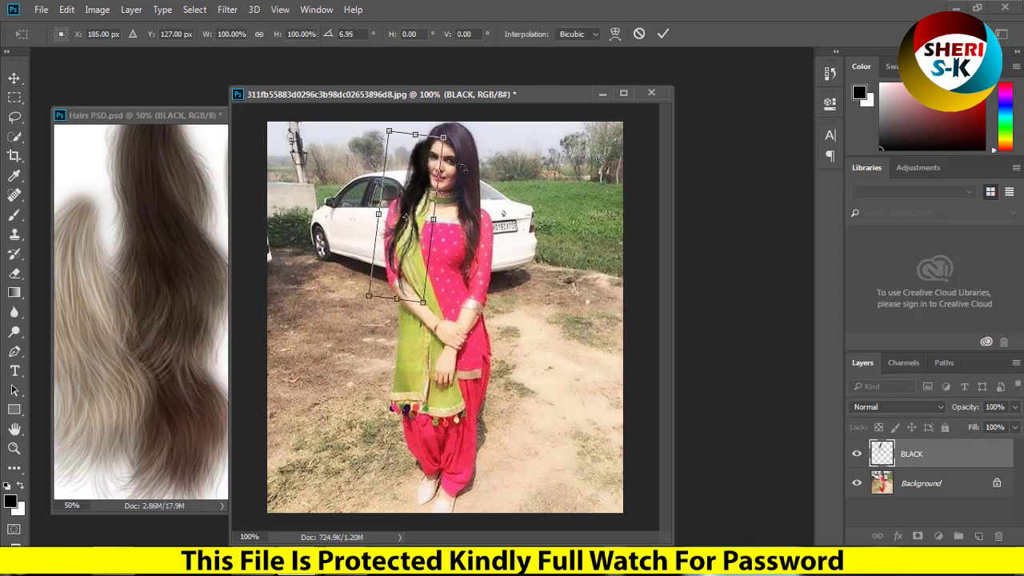
key(Return)
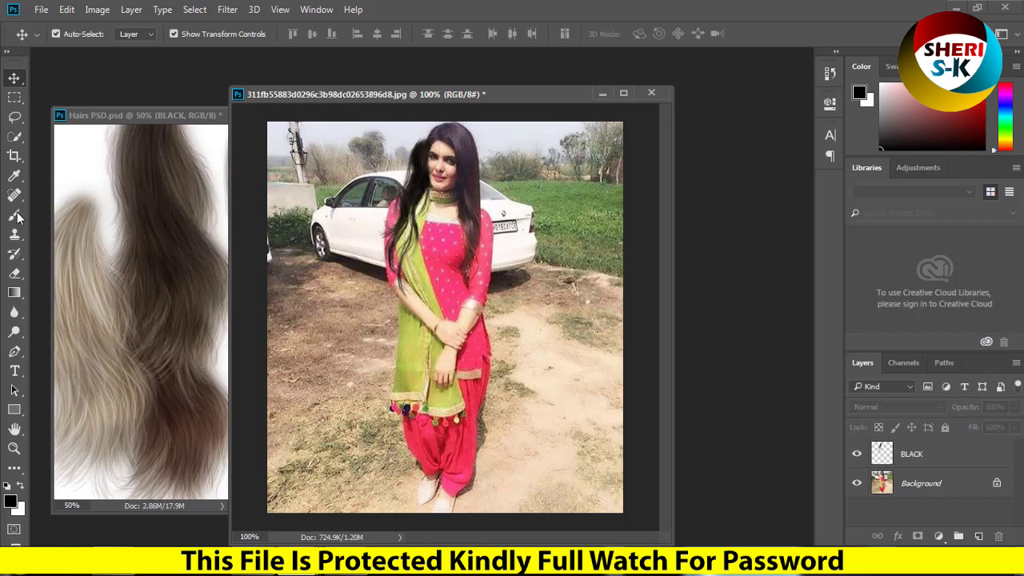
click(17, 272)
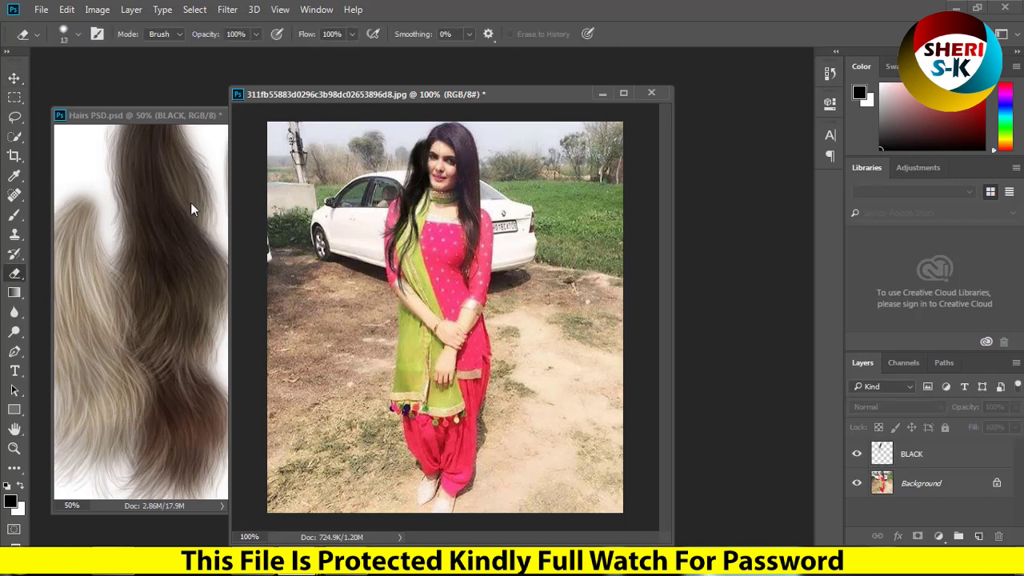
Step: Zoom in on the BLACK layer and erase stray strands along the hair's left edge
key(ctrl+plus)
key(ctrl+plus)
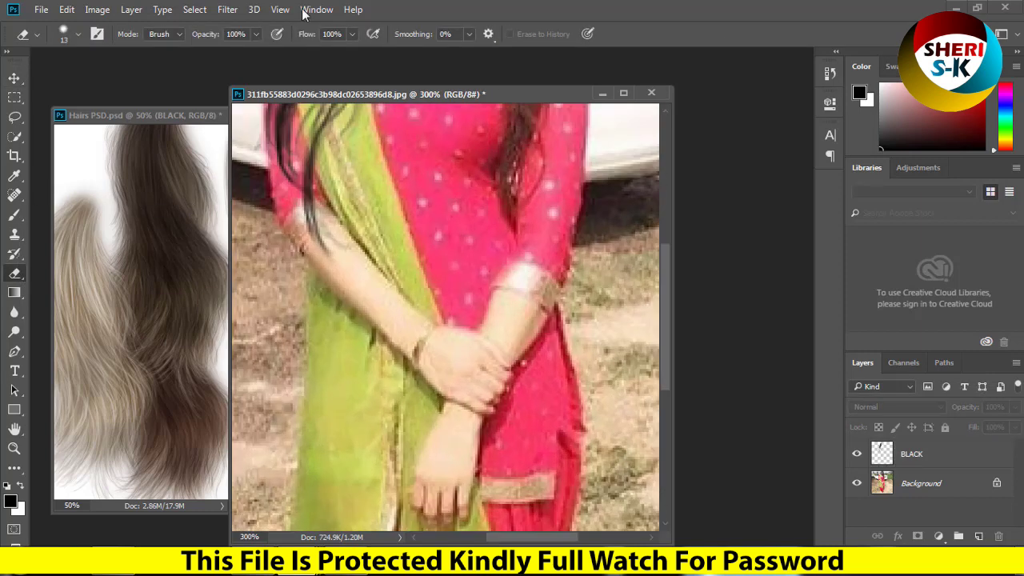
drag(418, 175, 384, 480)
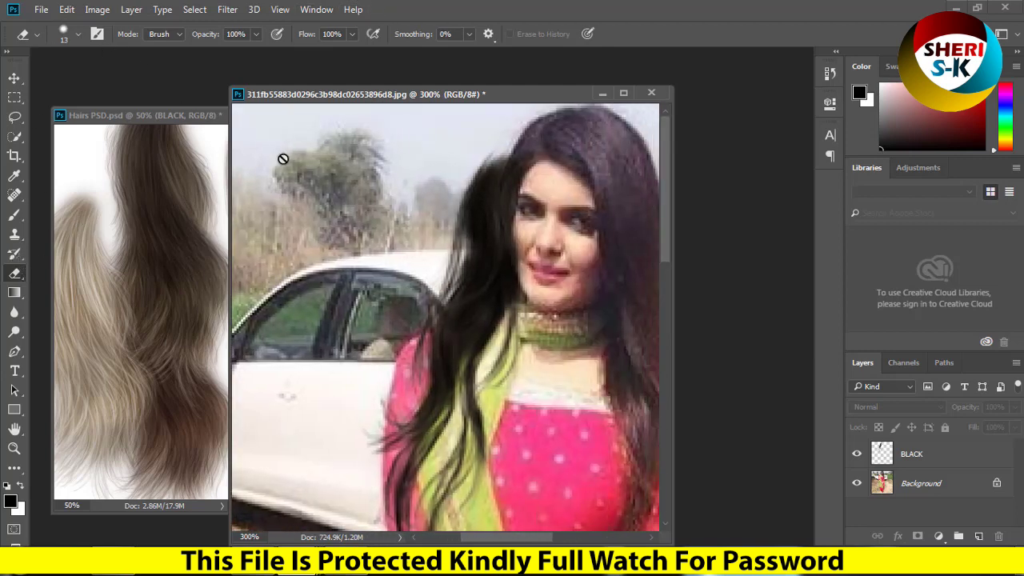
click(918, 456)
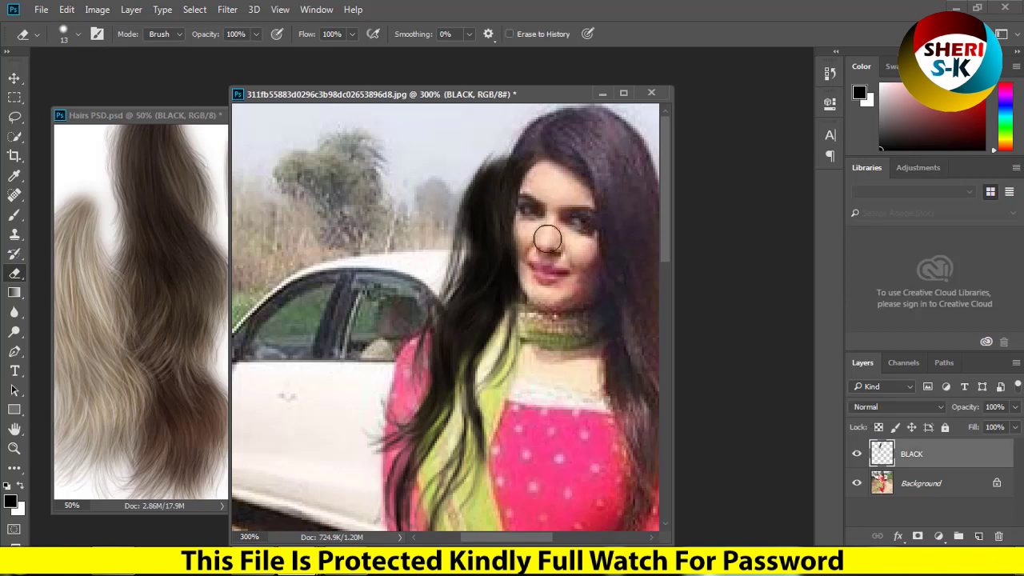
click(79, 34)
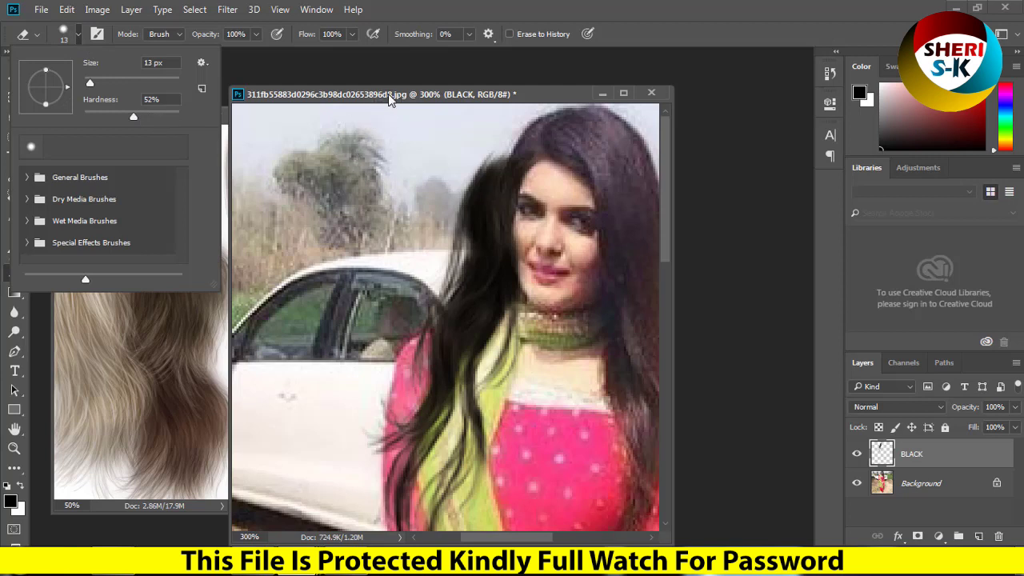
click(488, 170)
drag(472, 175, 438, 244)
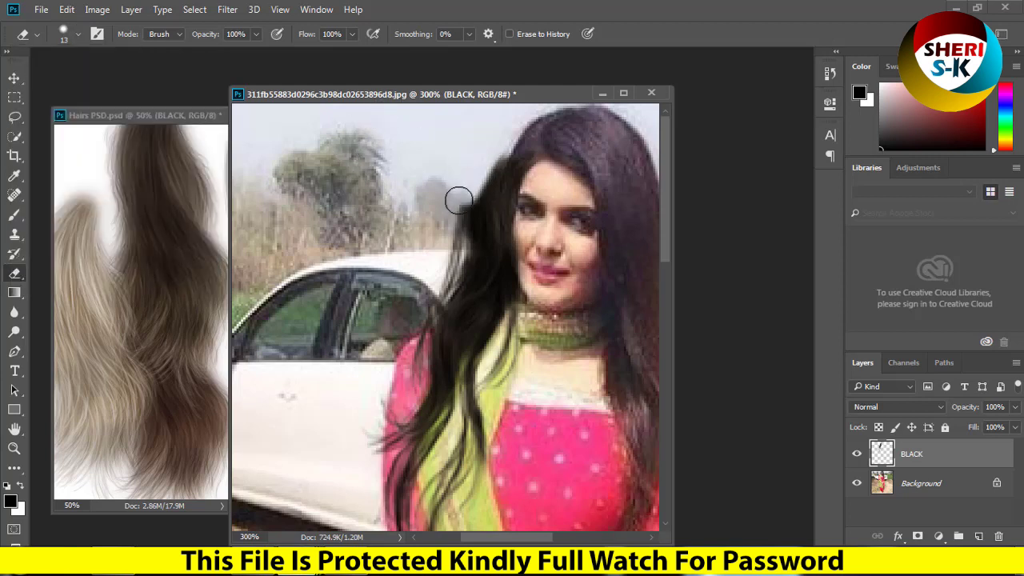
Step: Set the eraser to 20% hardness and 20 px, then soften the strand's left edge
click(72, 32)
drag(118, 112, 104, 112)
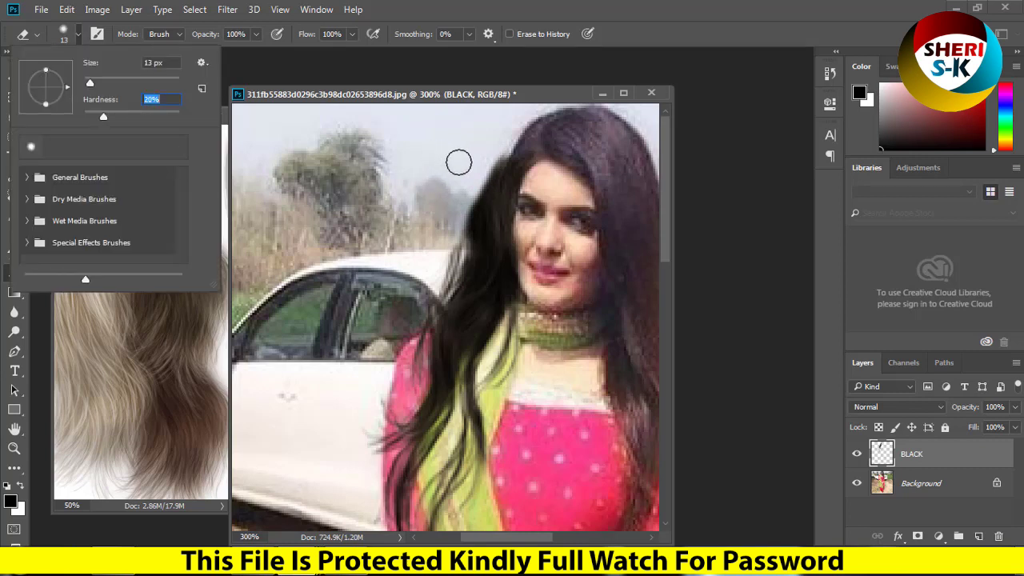
key(Return)
key(bracketright)
mouse_move(483, 152)
mouse_down()
mouse_move(430, 267)
mouse_move(459, 231)
mouse_move(475, 155)
mouse_move(491, 139)
mouse_move(475, 188)
mouse_move(407, 264)
mouse_move(448, 183)
mouse_move(440, 267)
mouse_move(454, 261)
mouse_move(453, 238)
mouse_move(411, 287)
mouse_move(426, 297)
mouse_move(384, 328)
mouse_move(433, 241)
mouse_up()
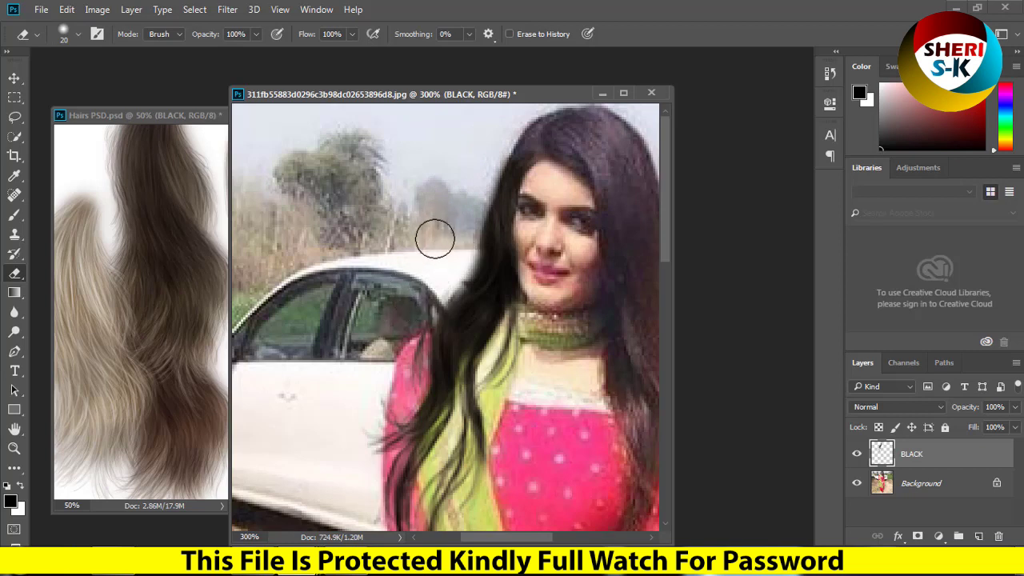
key(ctrl+minus)
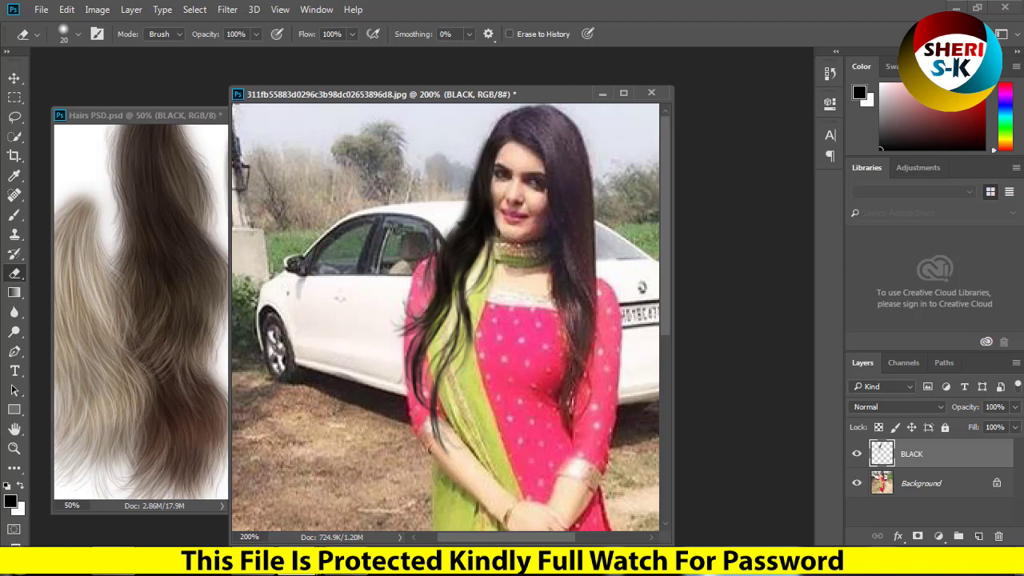
Step: Add a black Color Overlay effect to the BLACK hair layer
click(901, 539)
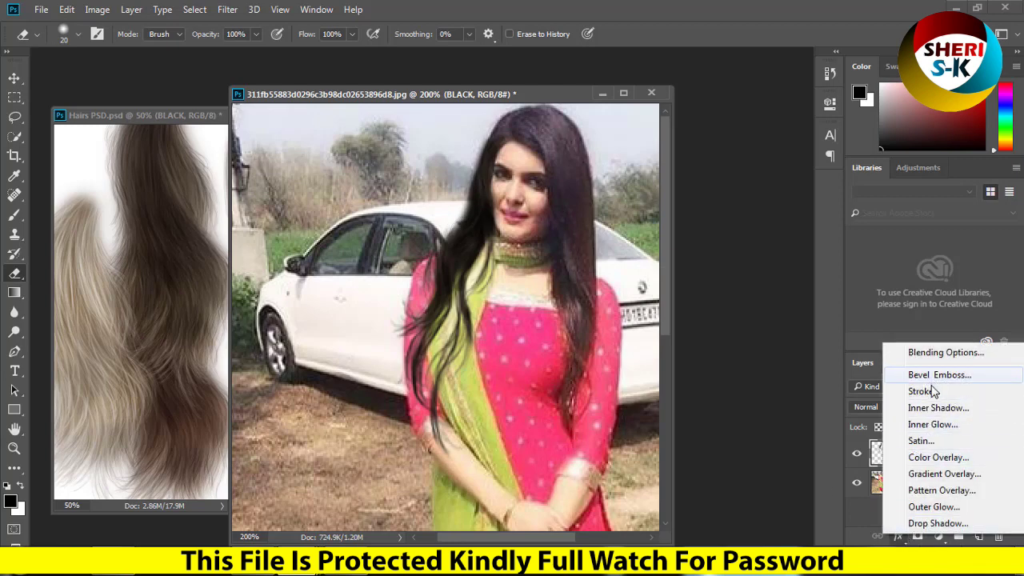
click(937, 454)
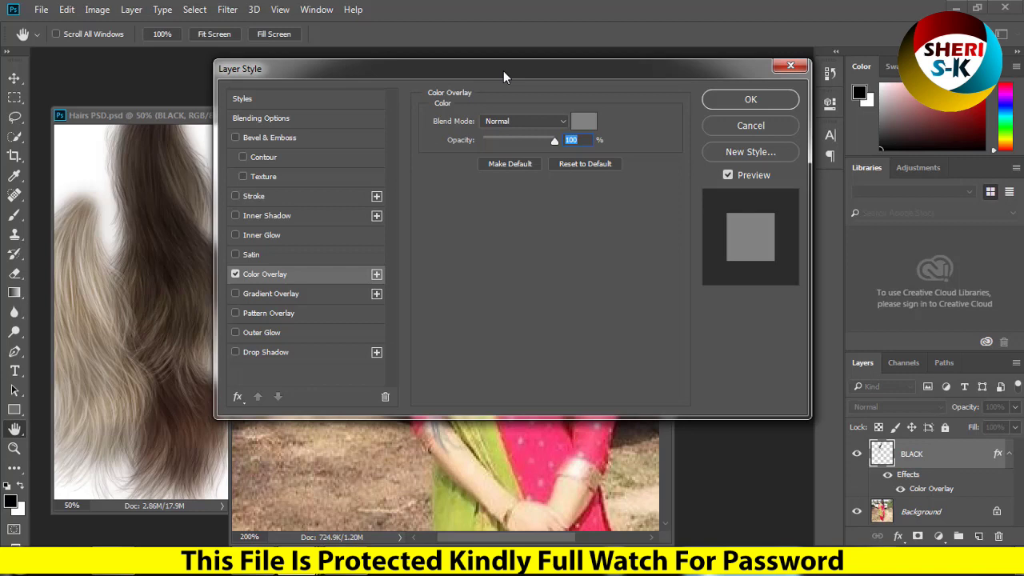
drag(503, 72, 831, 168)
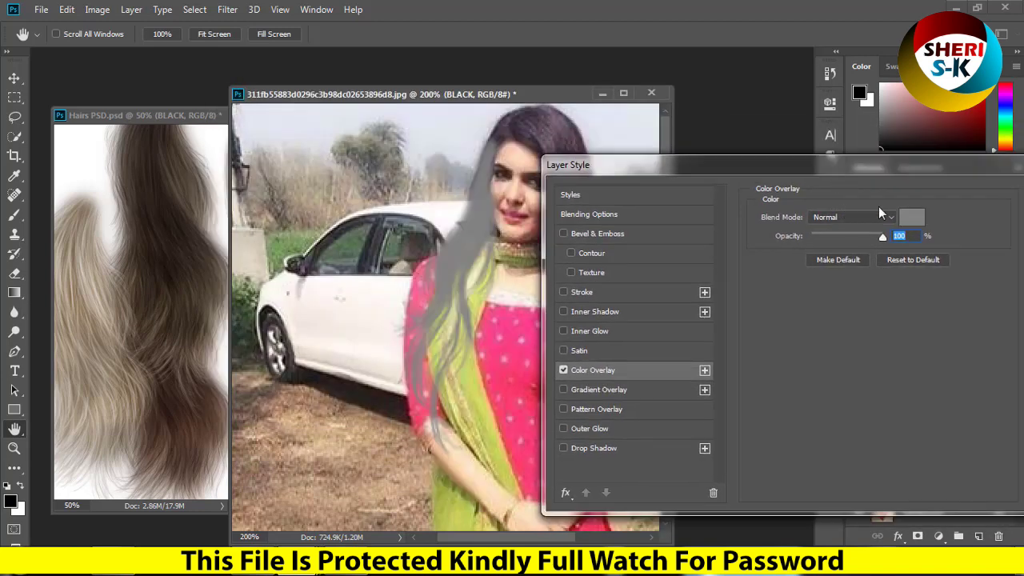
click(912, 216)
click(558, 135)
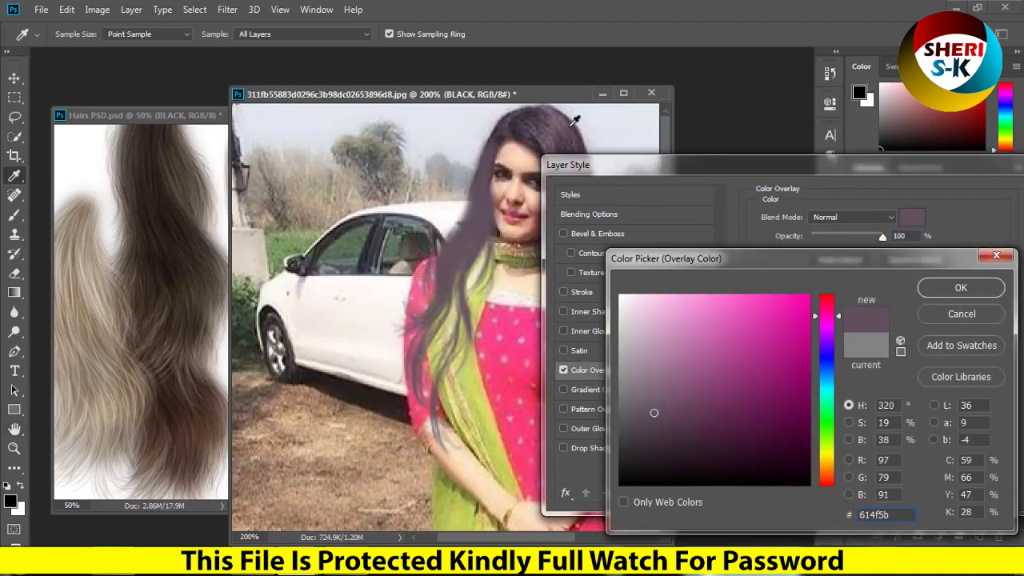
click(559, 125)
click(620, 484)
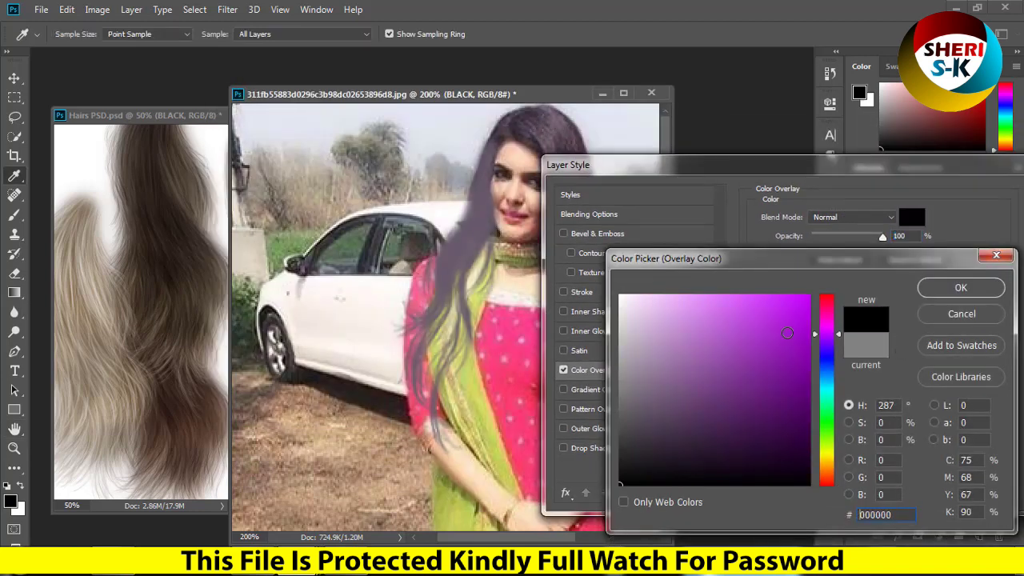
click(960, 287)
drag(862, 237, 793, 233)
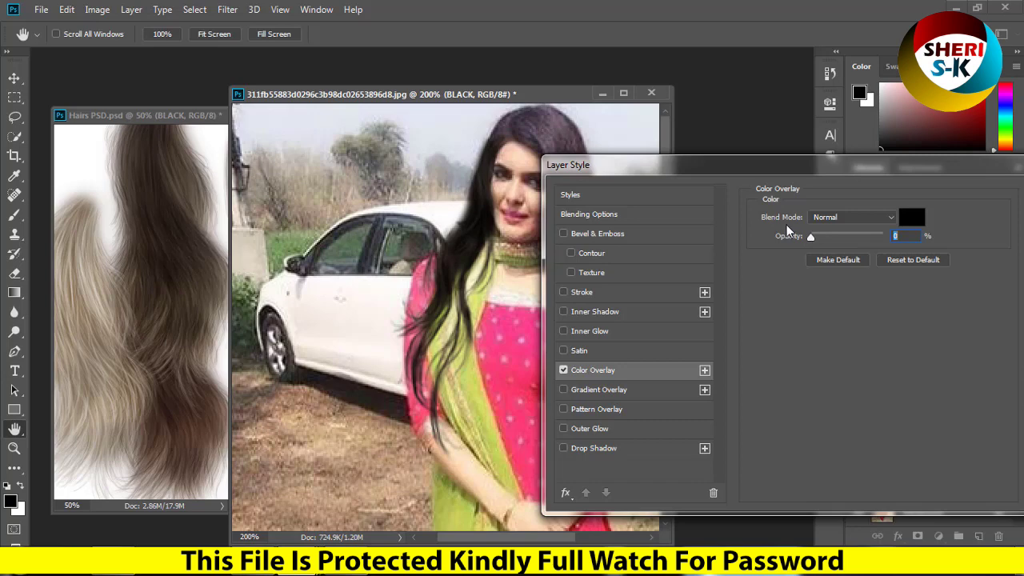
drag(746, 166, 535, 417)
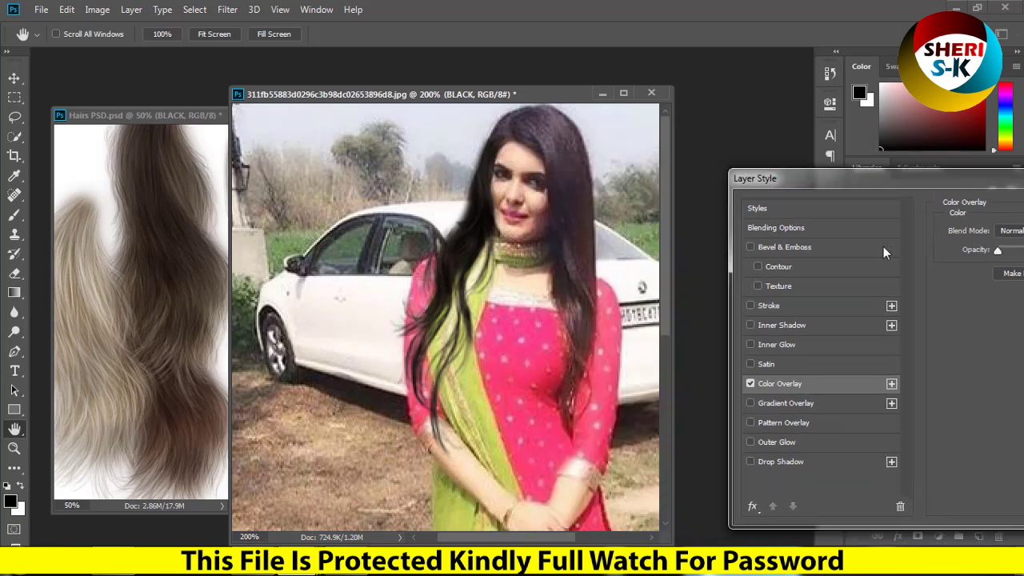
Step: Set the overlay colour to pure black #000000 at 16% opacity and apply it
click(699, 475)
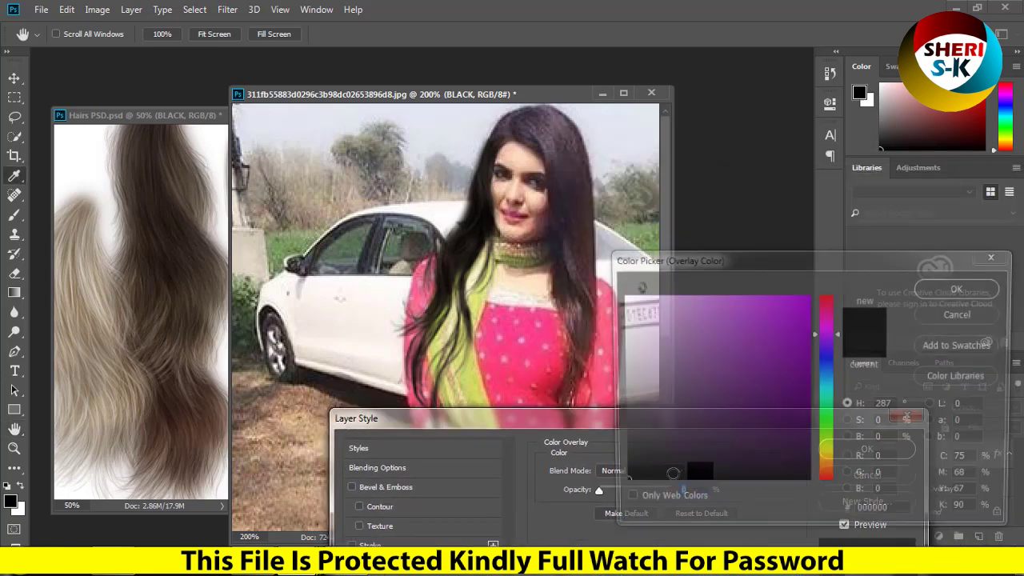
click(624, 477)
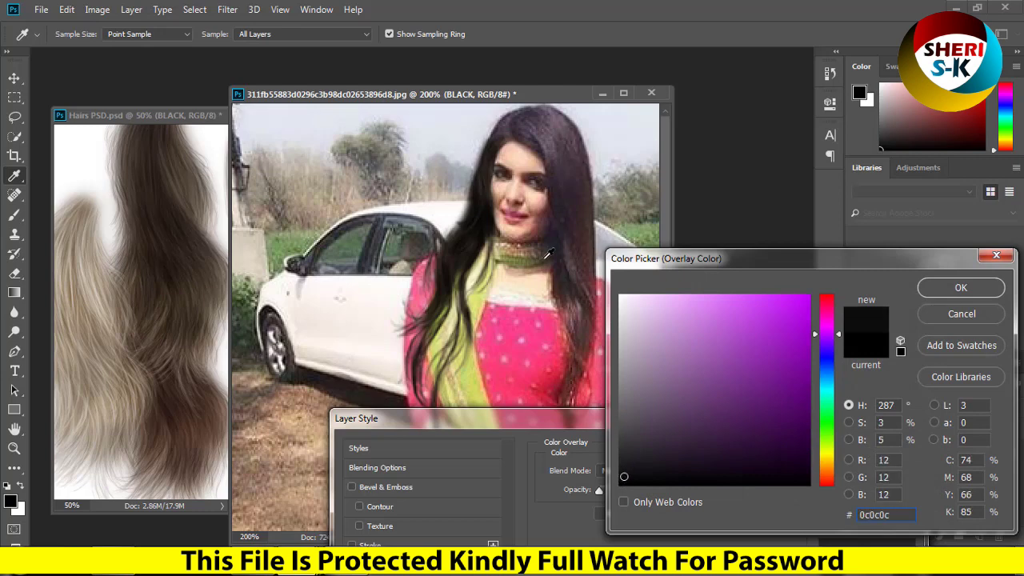
click(575, 251)
click(570, 231)
drag(646, 480, 601, 498)
click(955, 292)
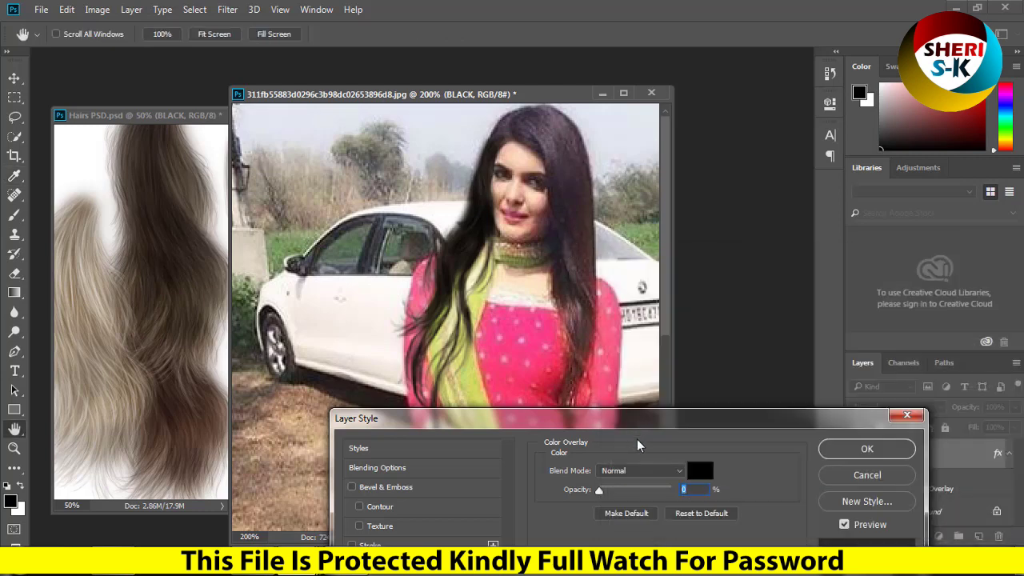
drag(629, 497, 600, 490)
click(876, 448)
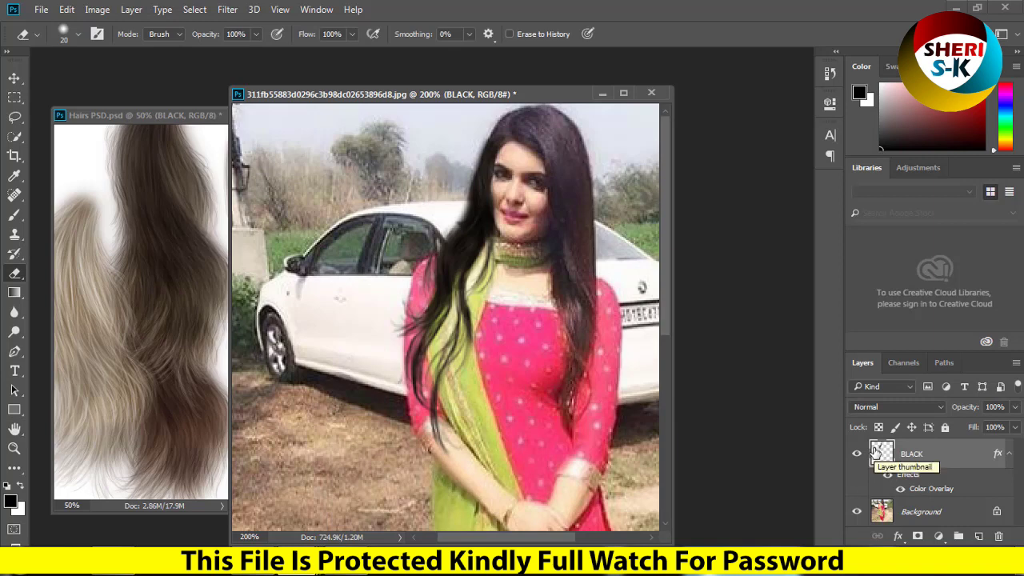
key(ctrl+minus)
key(ctrl+minus)
key(ctrl+minus)
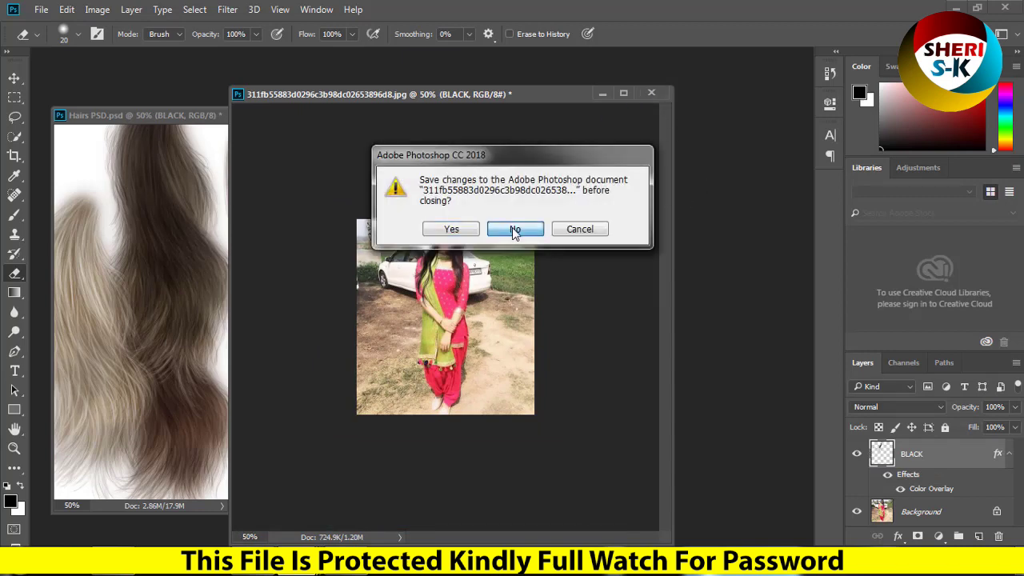
Step: Close the first portrait unsaved and open Cute-Punjabi-Girl-Background-Wallpaper-42677.jpg in a floating window
click(516, 228)
key(ctrl+o)
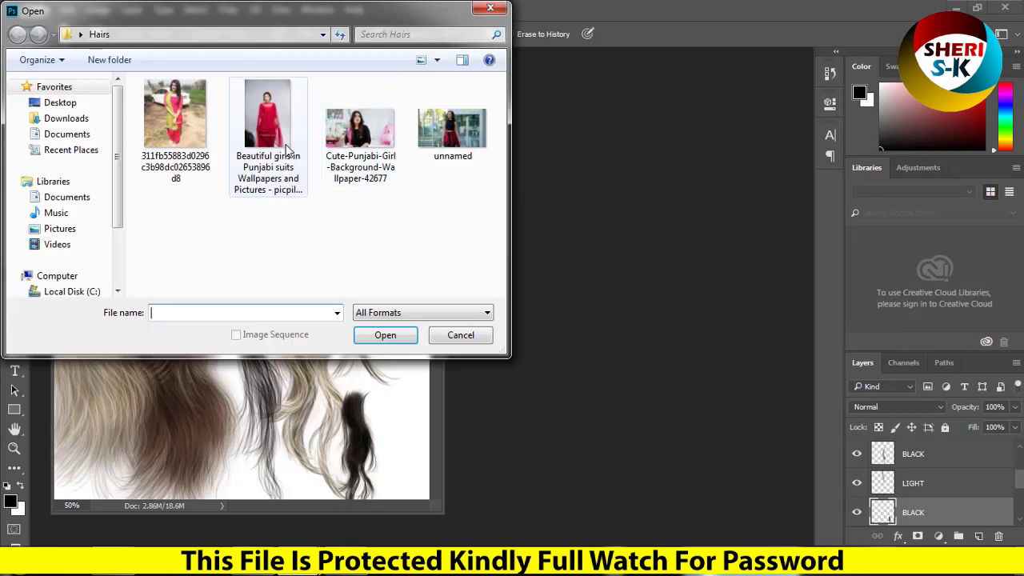
click(268, 132)
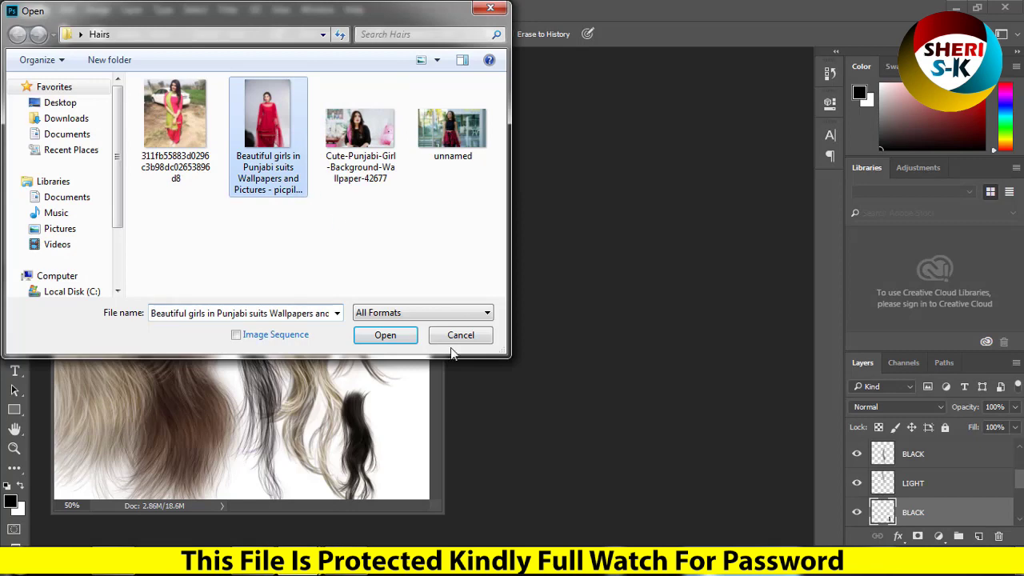
click(452, 128)
click(361, 152)
click(385, 335)
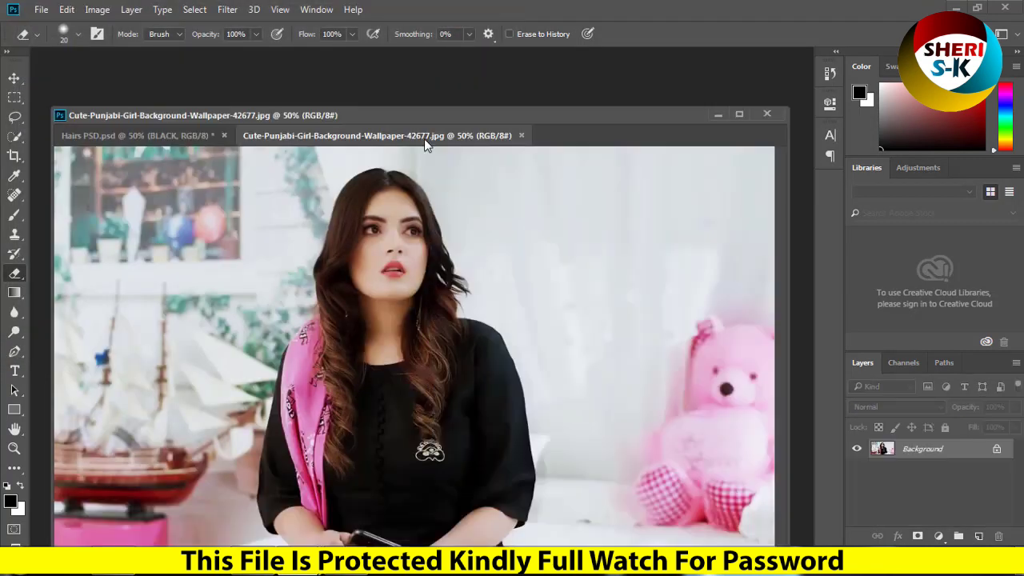
drag(424, 138, 300, 132)
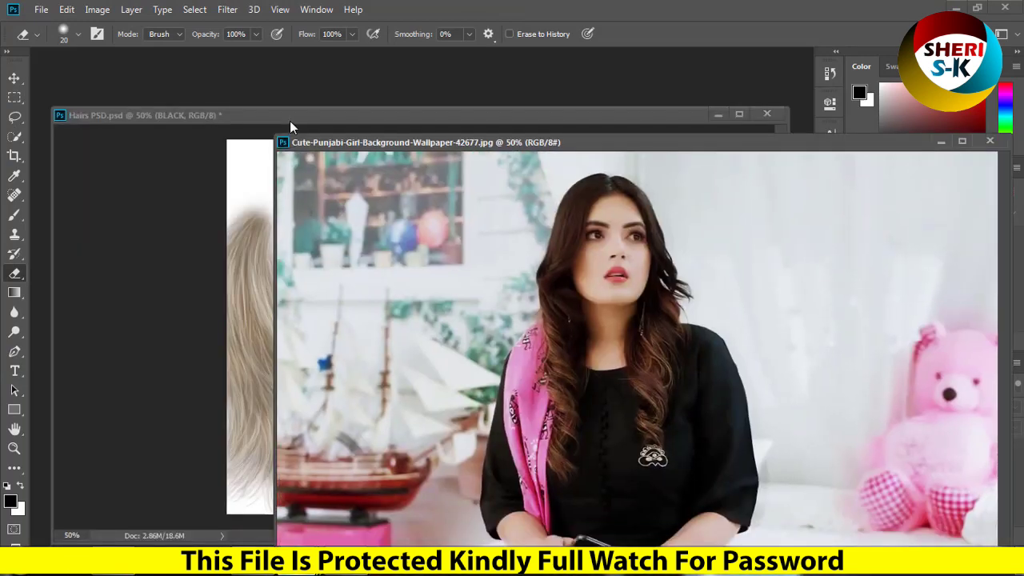
click(289, 120)
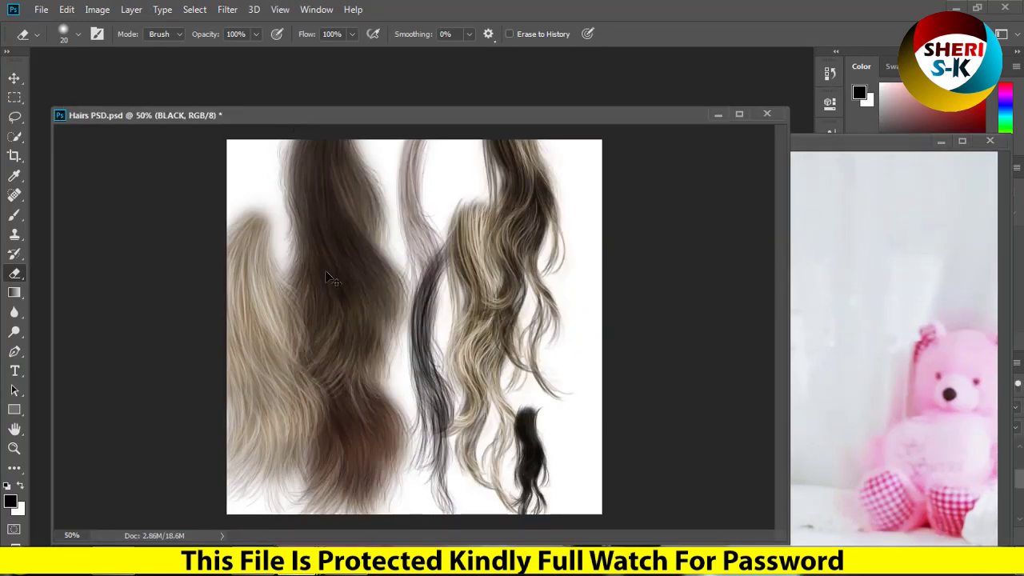
Step: Drag the BLACK strand from Hairs PSD onto the left side of the girl's hair
click(14, 97)
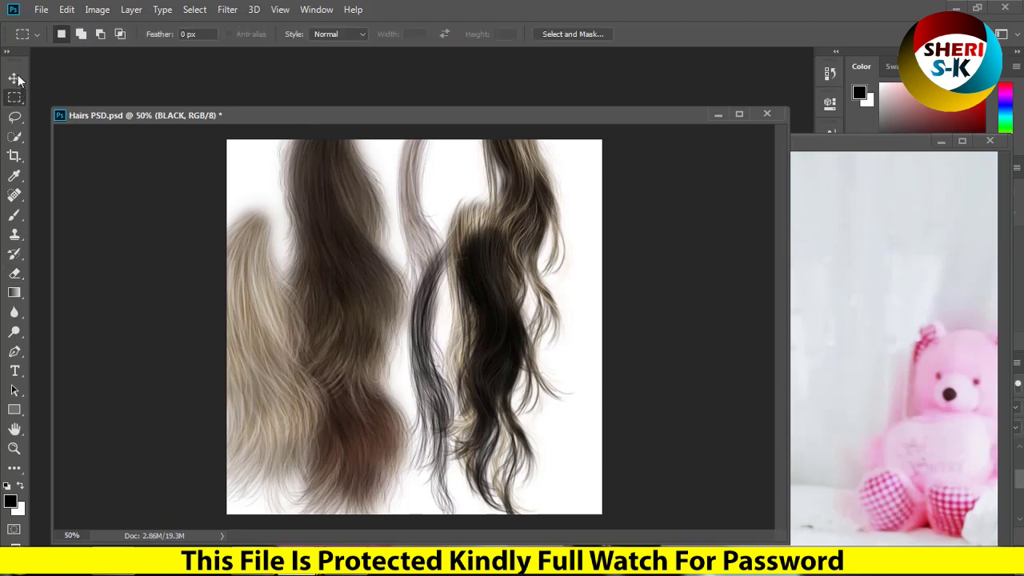
click(15, 78)
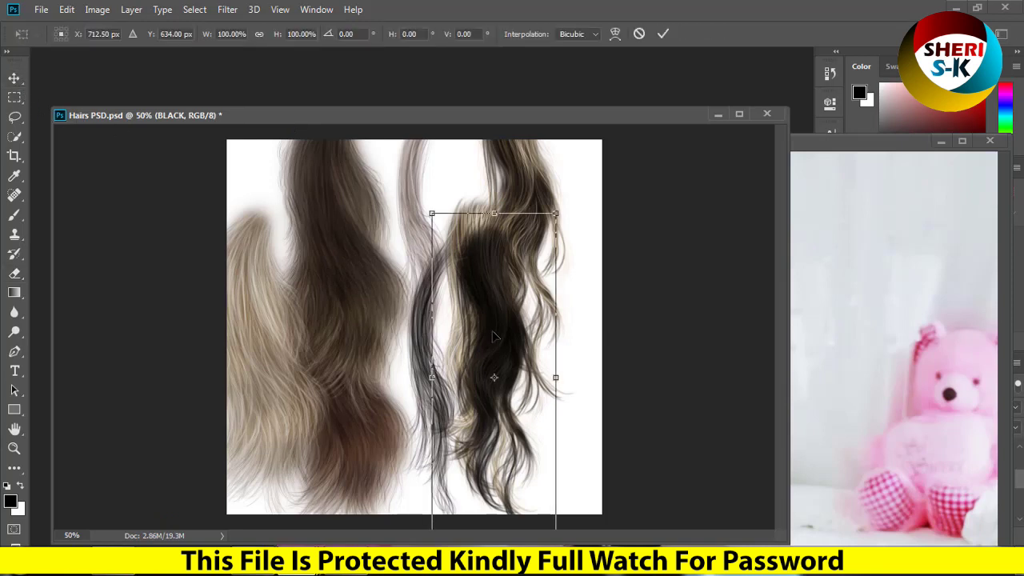
drag(493, 337, 553, 347)
mouse_move(418, 325)
mouse_down()
mouse_move(812, 360)
mouse_move(804, 366)
mouse_up()
key(Return)
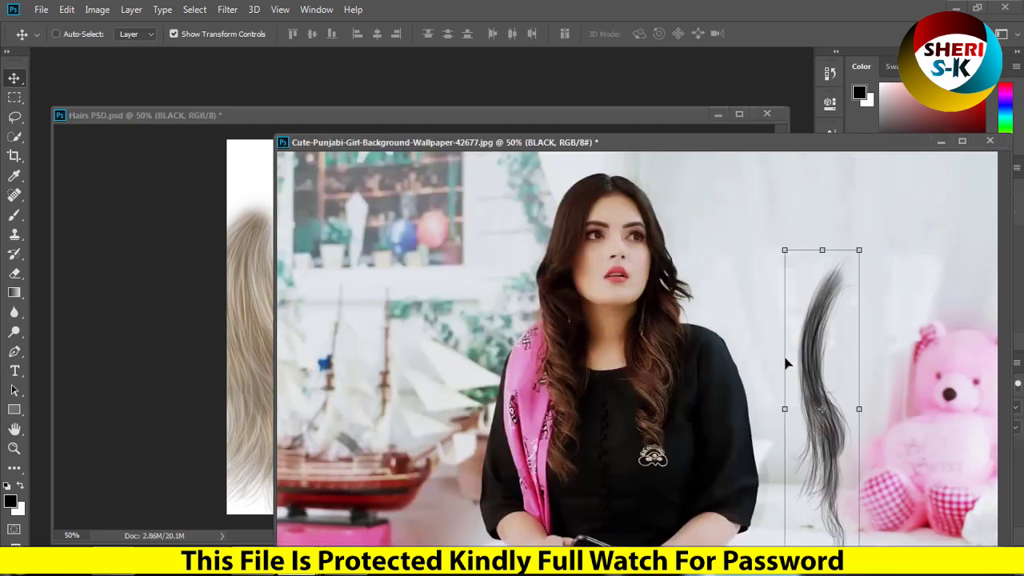
key(ctrl+minus)
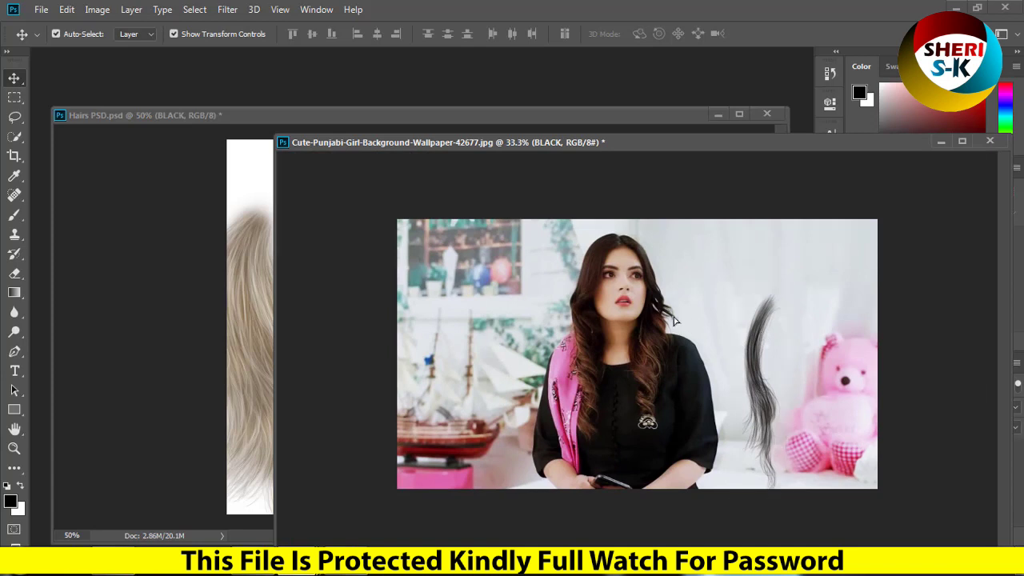
drag(676, 322, 588, 272)
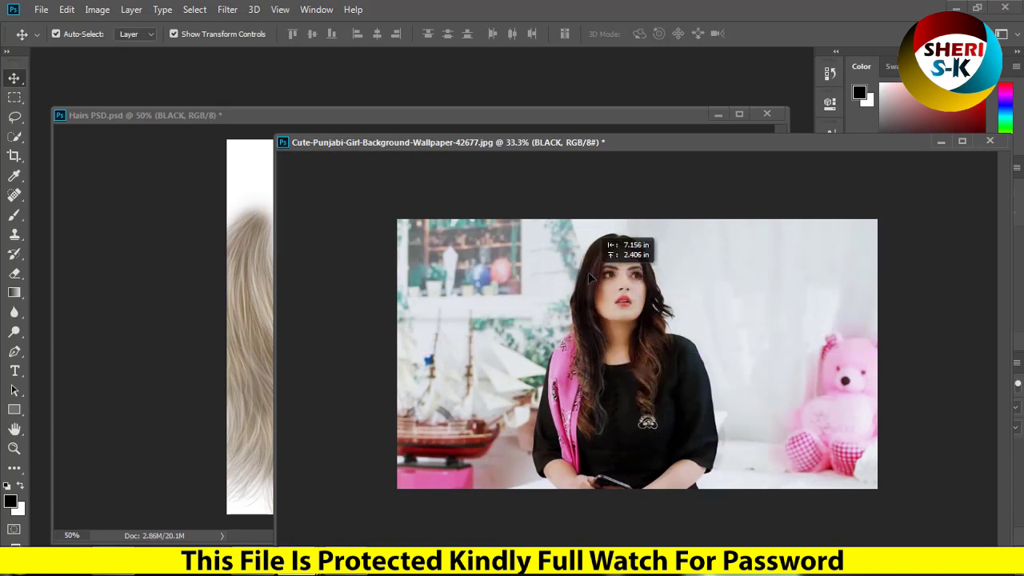
key(ctrl+e)
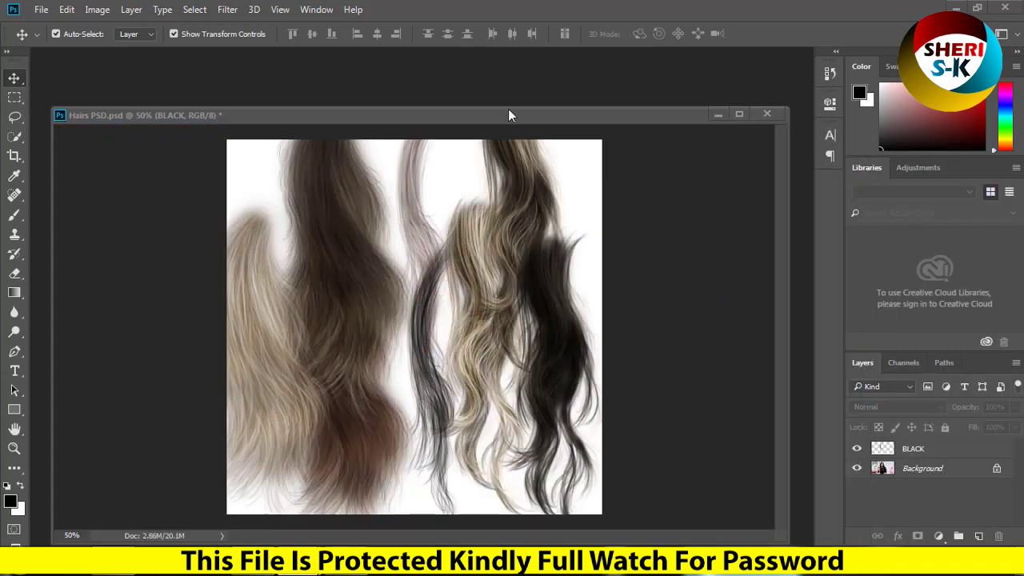
Step: Dock the portrait as a tab and add a red Color Overlay to the BLACK strand
drag(740, 145, 508, 112)
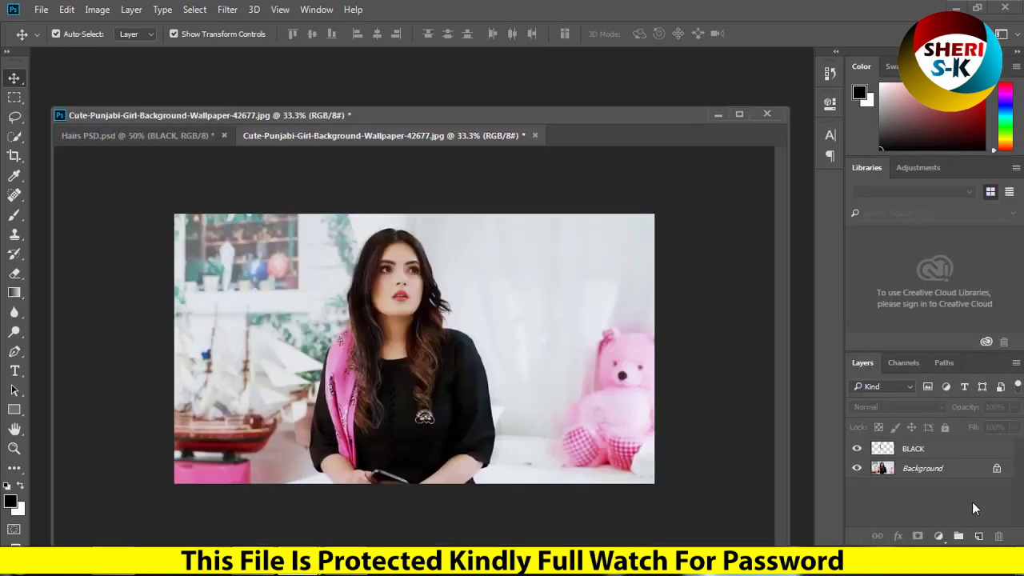
click(892, 449)
right_click(912, 449)
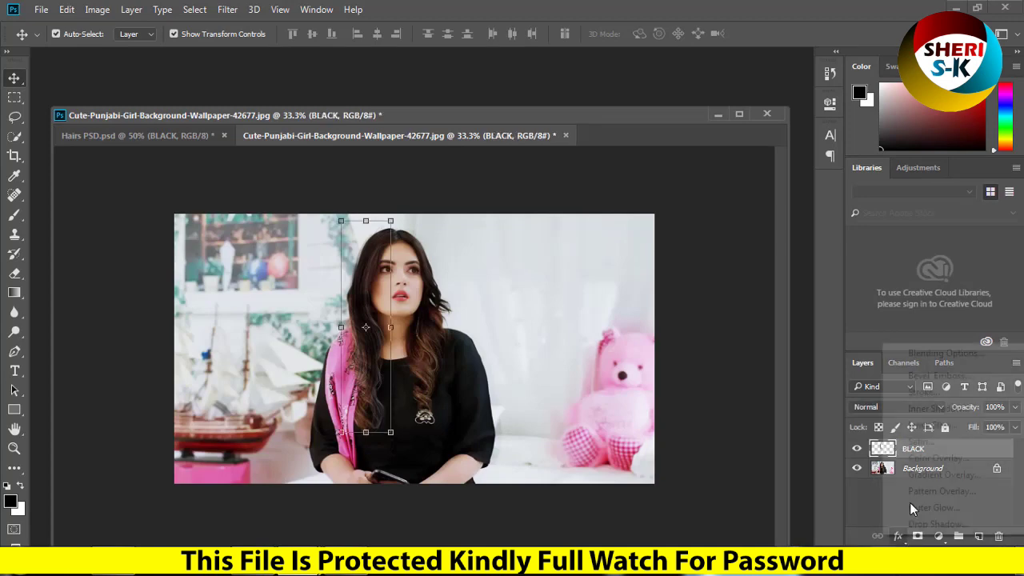
click(940, 457)
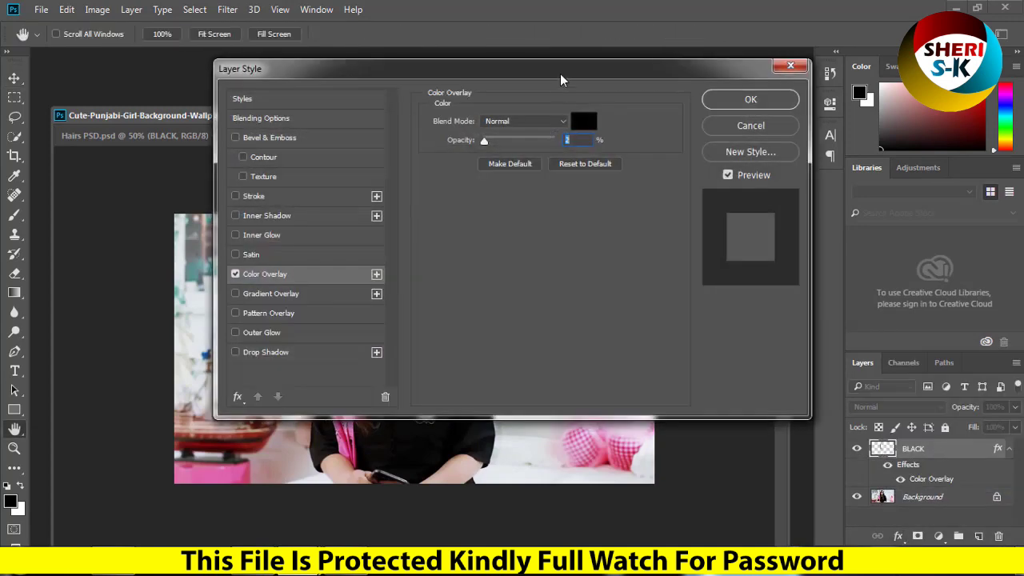
mouse_move(613, 86)
mouse_down()
mouse_move(860, 198)
mouse_move(856, 290)
mouse_up()
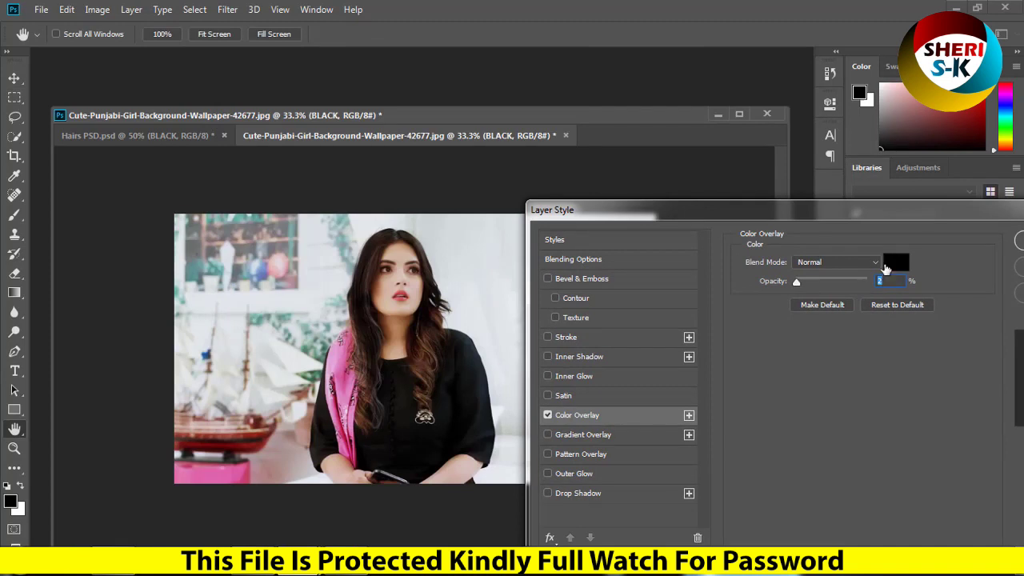
click(886, 269)
click(789, 311)
drag(789, 312, 810, 295)
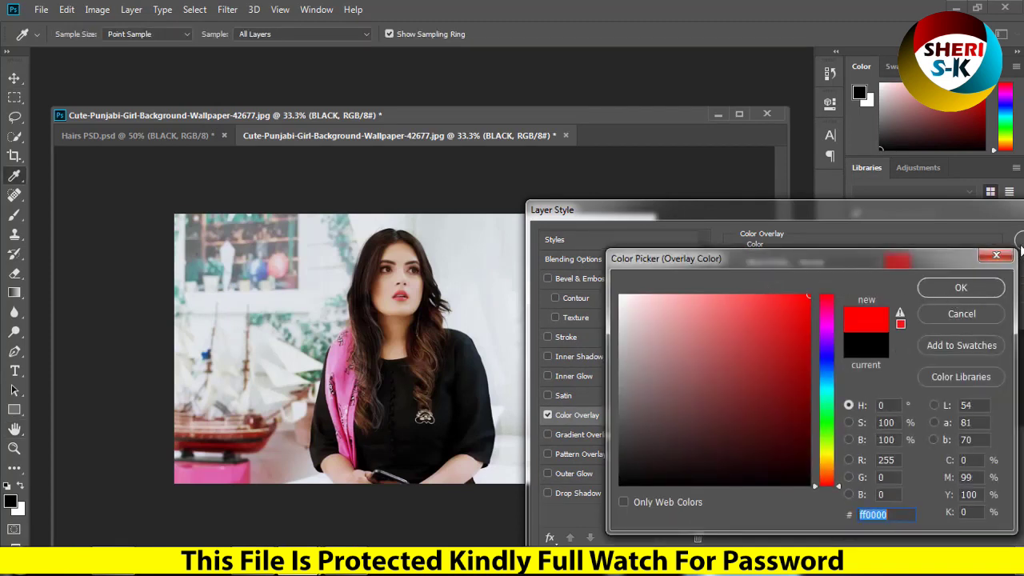
click(940, 290)
drag(834, 282, 849, 281)
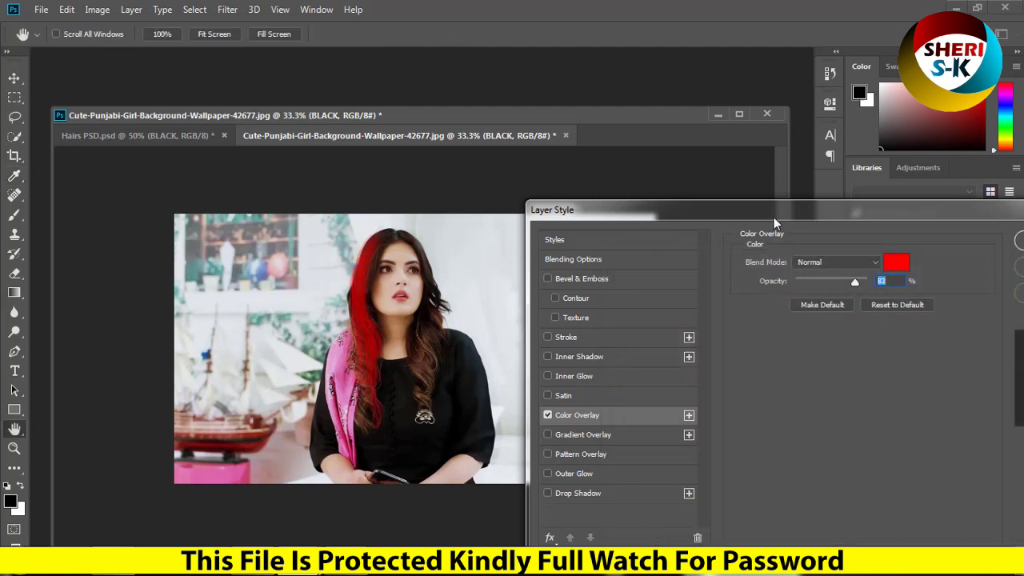
drag(744, 212, 828, 148)
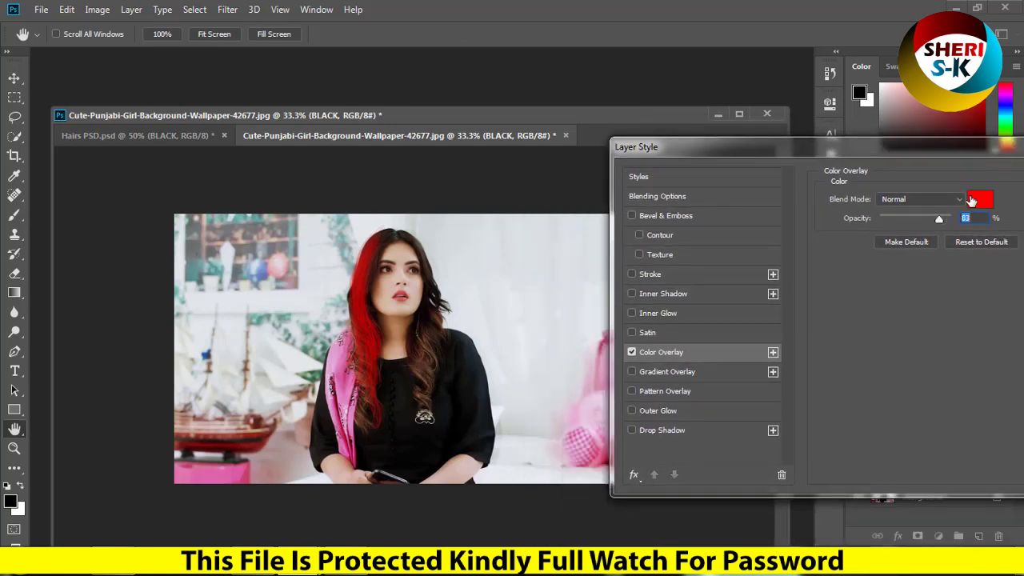
Step: Try darker reds and pinks, then settle on red at 83% opacity and apply
click(972, 199)
click(802, 343)
mouse_move(801, 342)
mouse_down()
mouse_move(800, 364)
mouse_move(824, 360)
mouse_move(824, 323)
mouse_up()
click(779, 303)
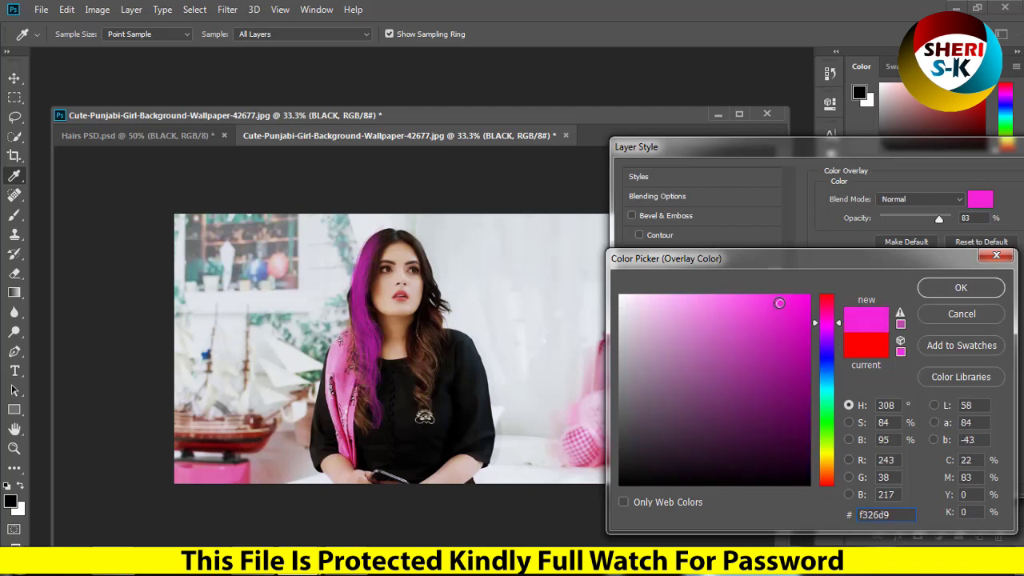
click(559, 426)
click(234, 468)
mouse_move(786, 342)
mouse_down()
mouse_move(784, 299)
mouse_move(800, 297)
mouse_up()
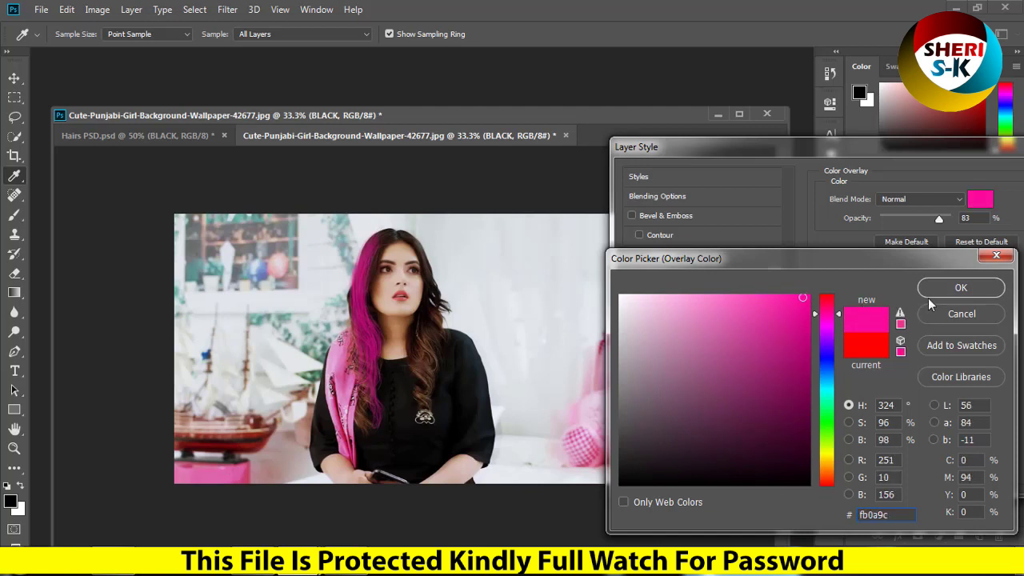
drag(839, 318, 837, 297)
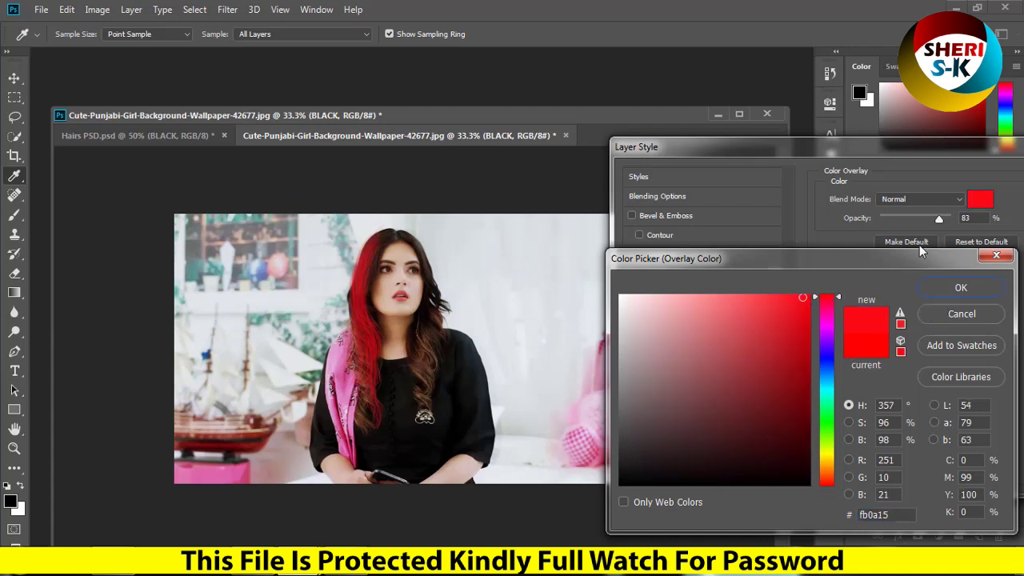
click(961, 287)
drag(932, 157, 641, 269)
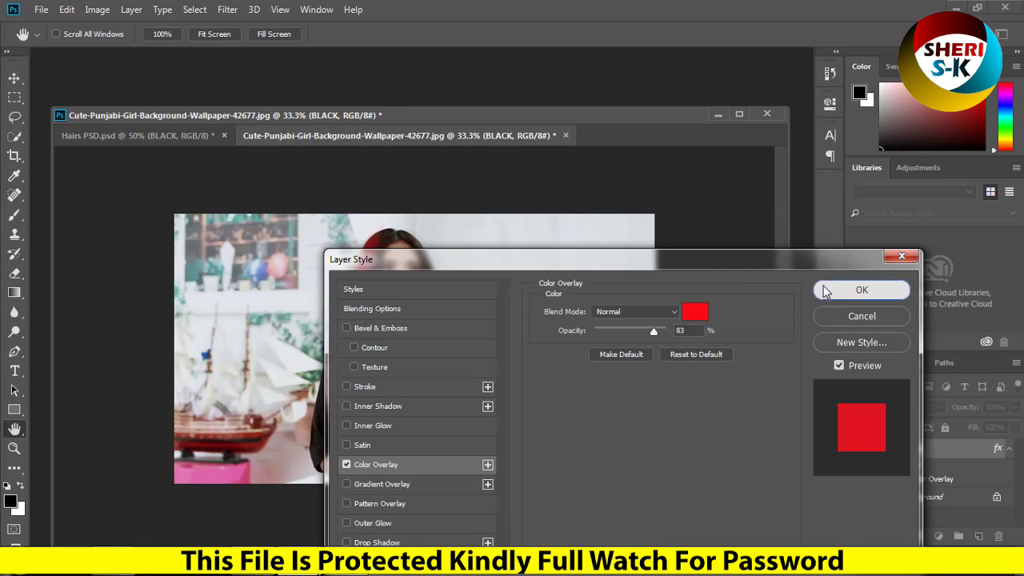
click(850, 291)
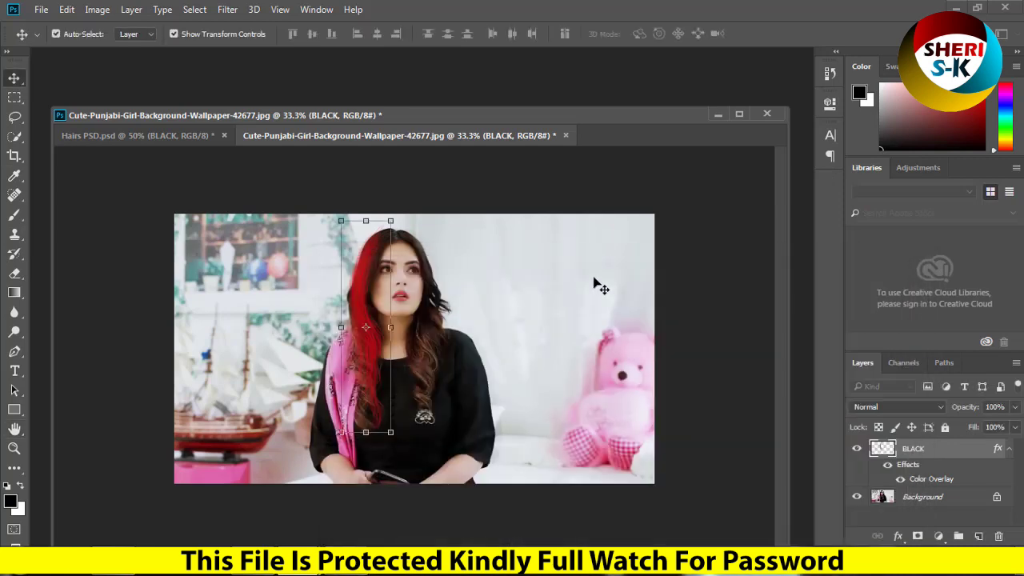
click(15, 98)
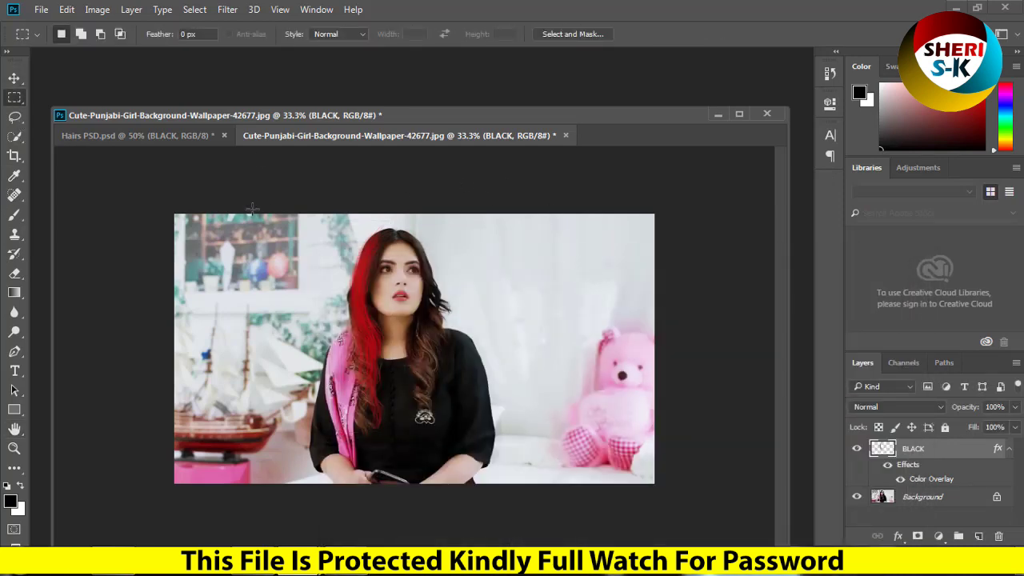
key(ctrl+plus)
key(ctrl+plus)
drag(404, 328, 408, 434)
click(13, 275)
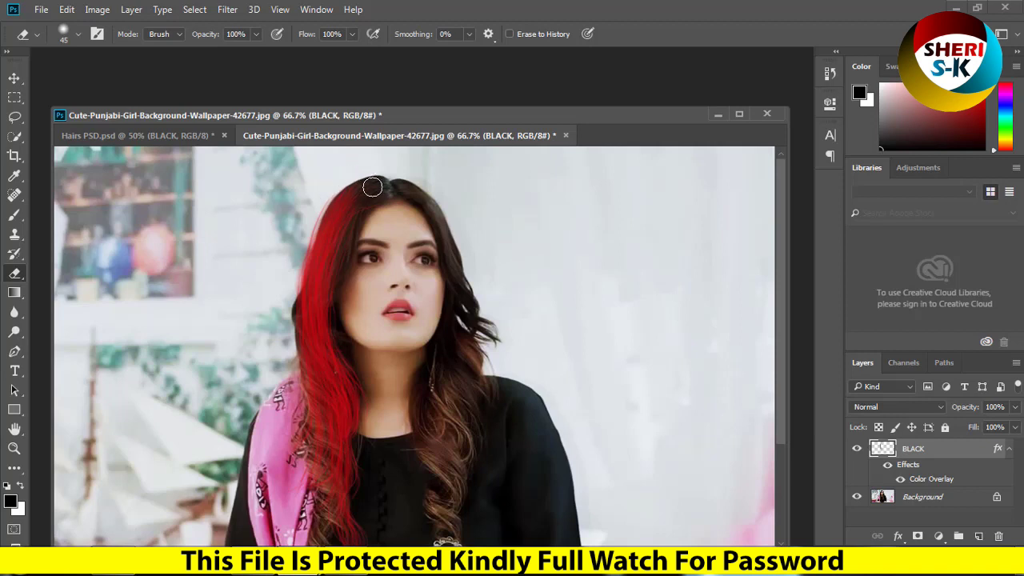
key(ctrl+minus)
key(ctrl+minus)
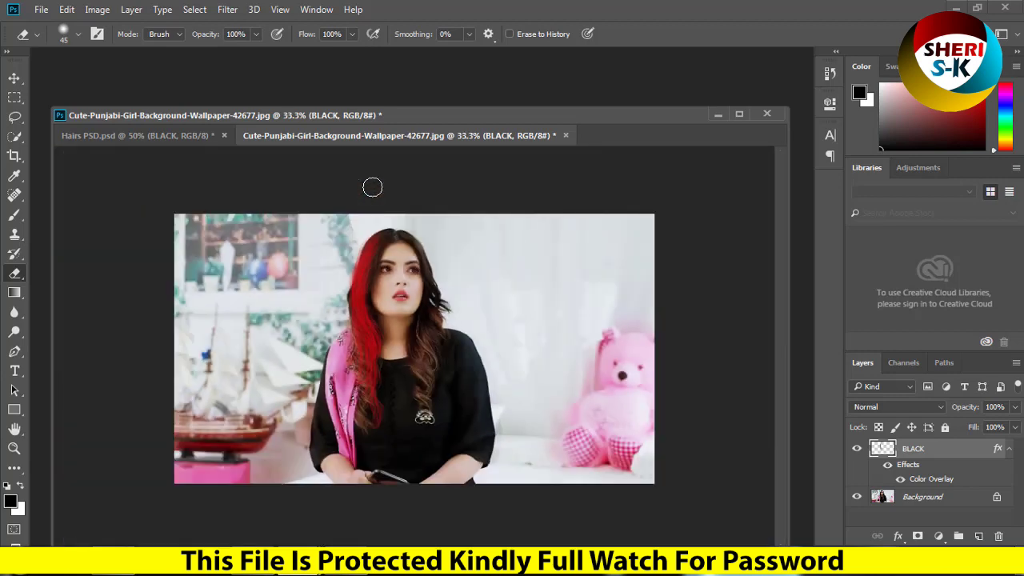
click(15, 97)
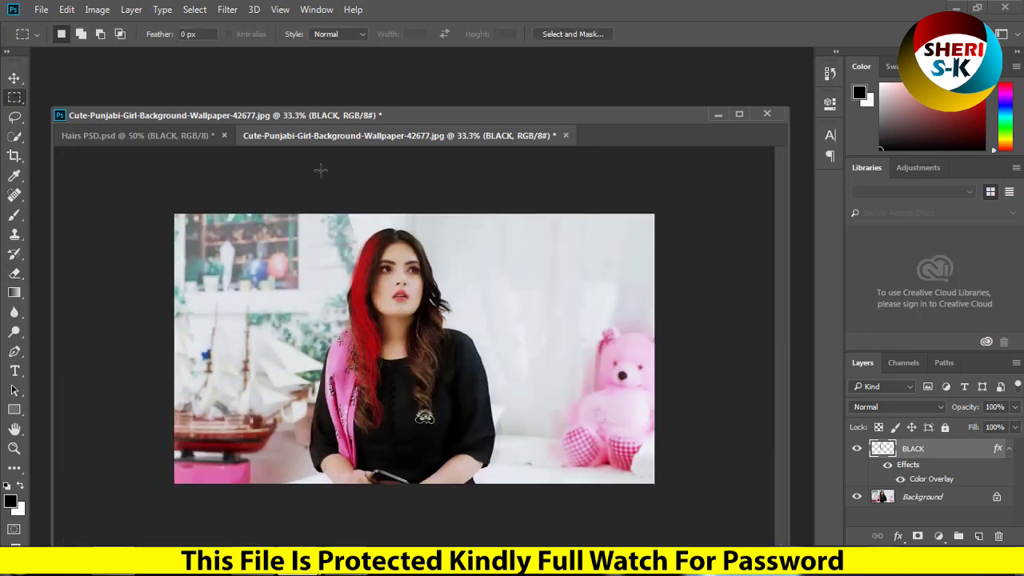
click(565, 135)
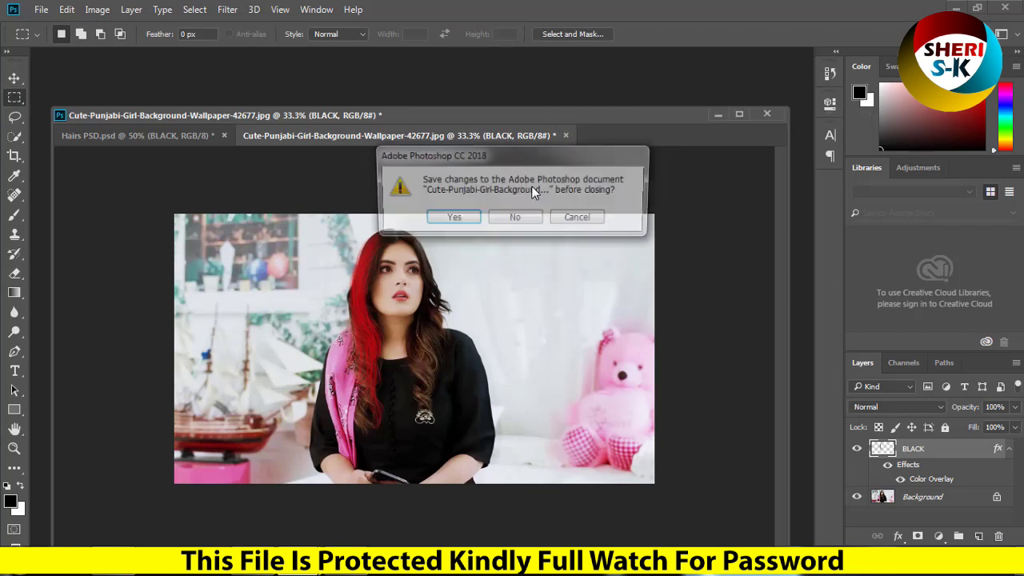
Step: Discard the Cute-Punjabi portrait and open picpile (19).jpg floating beside Hairs PSD
click(516, 218)
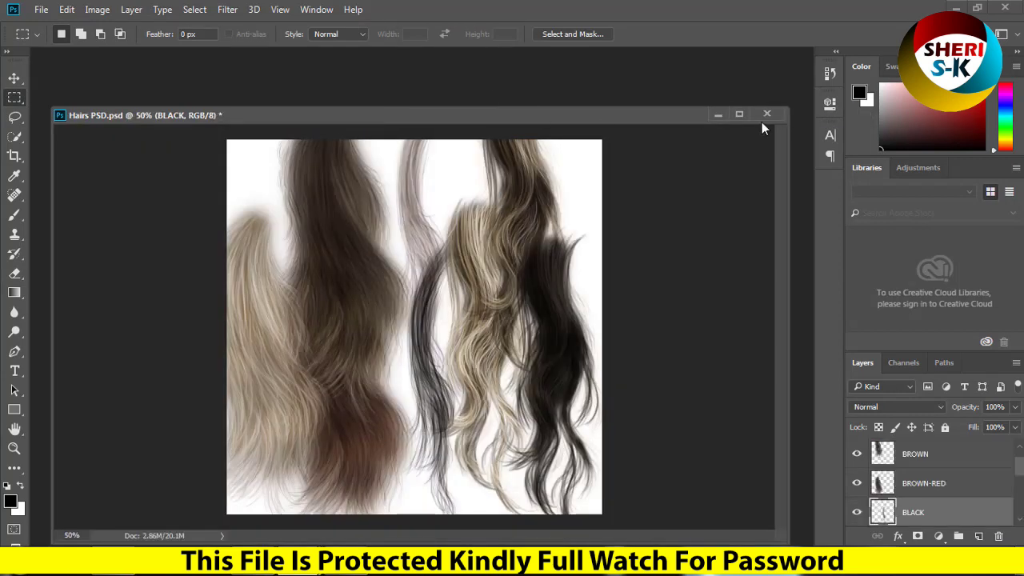
drag(668, 119, 578, 115)
key(ctrl+o)
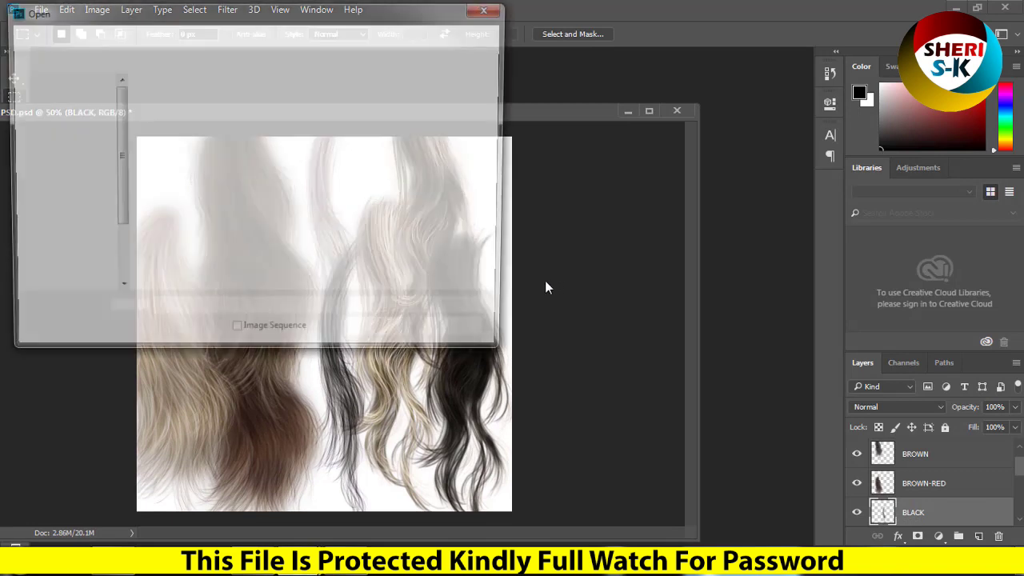
click(360, 132)
click(452, 128)
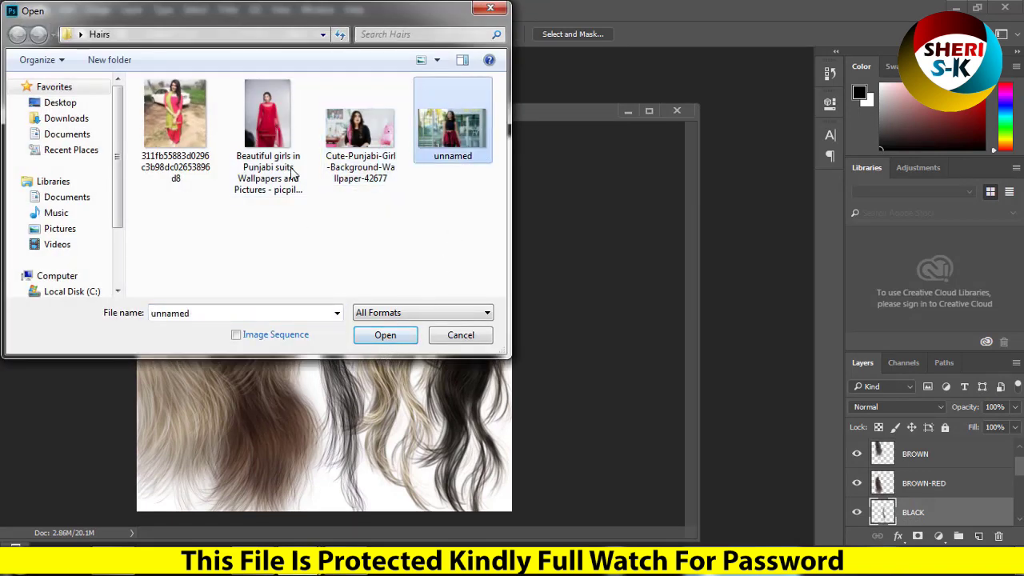
click(267, 120)
click(385, 335)
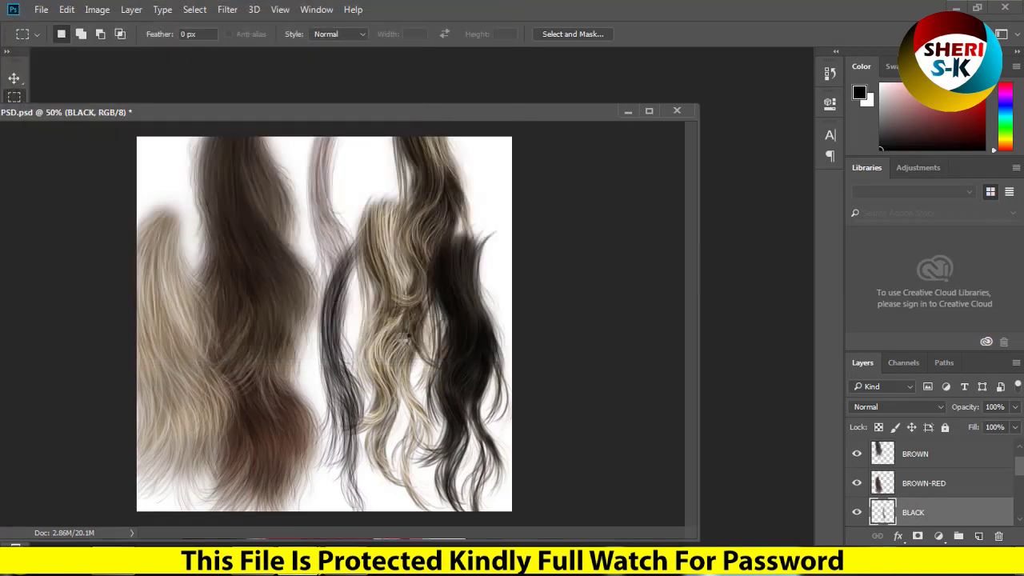
drag(389, 131, 458, 175)
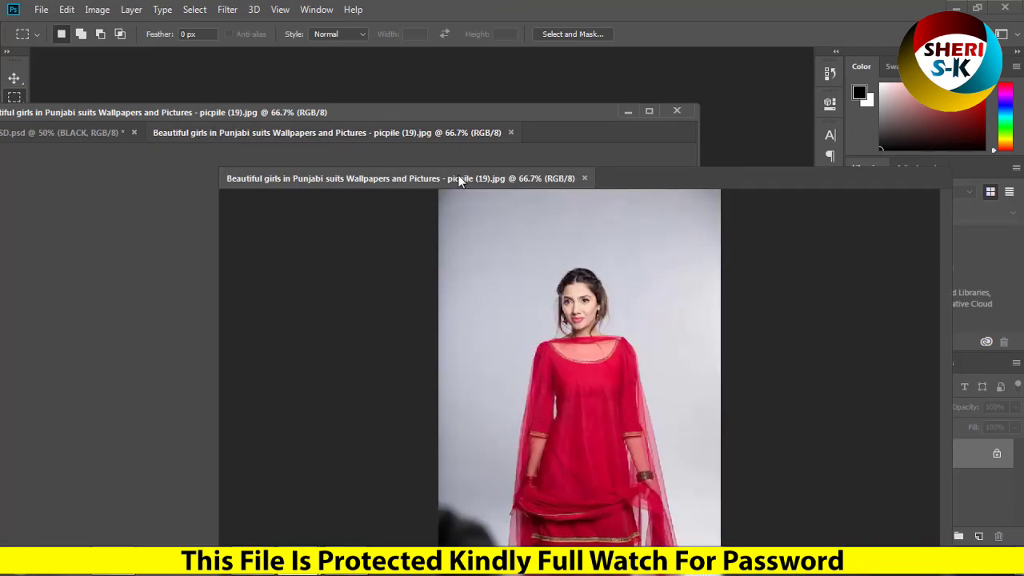
click(238, 111)
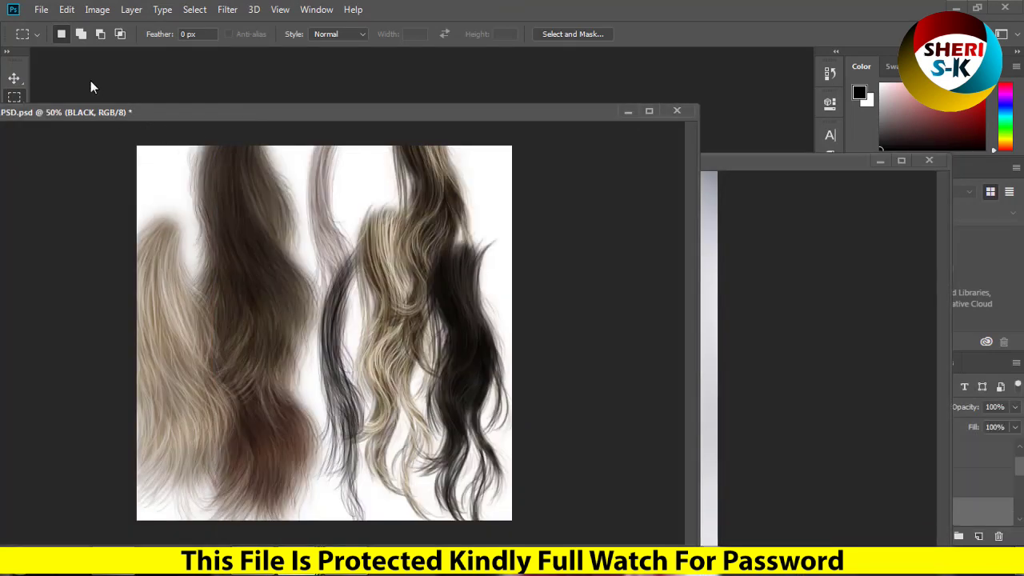
click(14, 78)
Step: Drag the BROWN strand into the red-suit portrait and shrink it to about 24%
drag(228, 215, 352, 344)
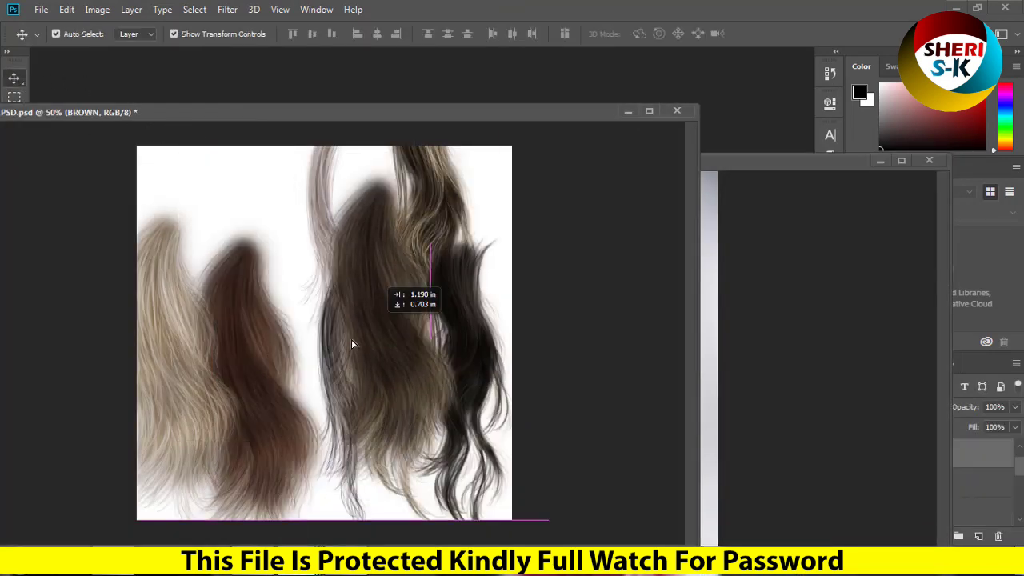
mouse_move(352, 344)
mouse_down()
mouse_move(709, 386)
mouse_move(520, 272)
mouse_up()
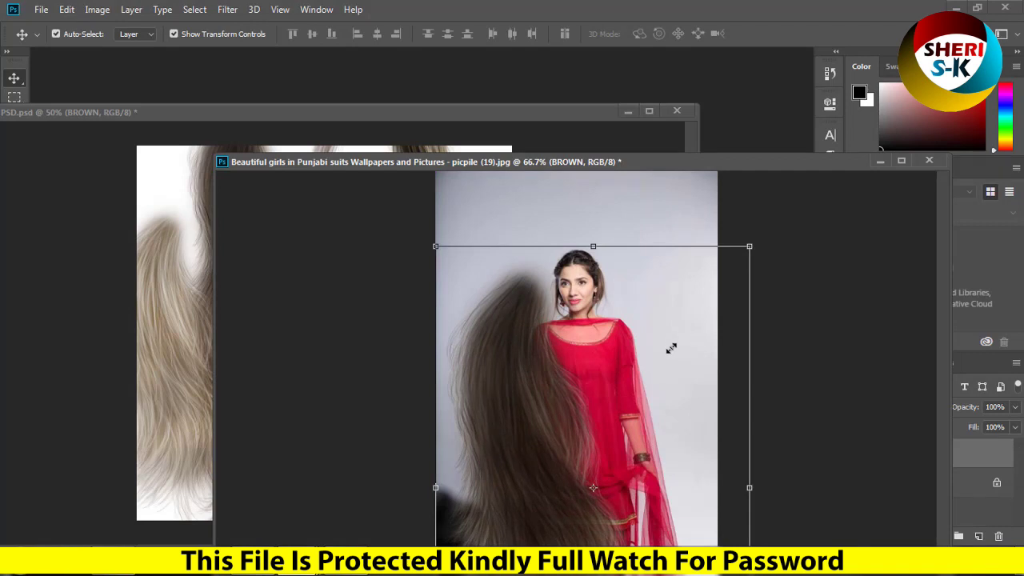
drag(621, 388, 539, 464)
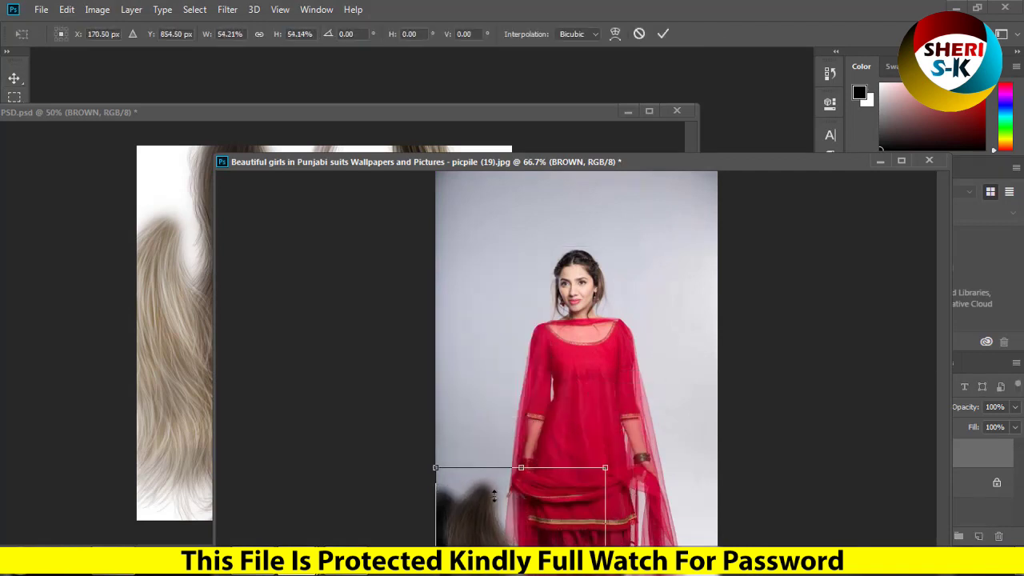
mouse_move(472, 528)
mouse_down()
mouse_move(549, 309)
mouse_move(544, 330)
mouse_up()
drag(679, 512, 558, 386)
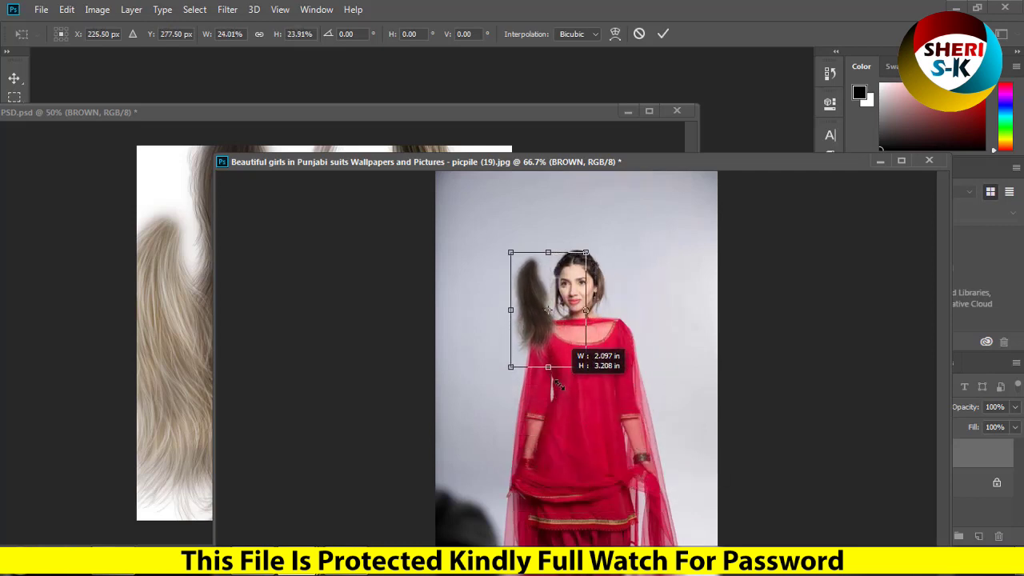
key(Return)
Step: Rotate the strand 22.48° and position it over the woman's hair beside her face
drag(534, 280, 563, 287)
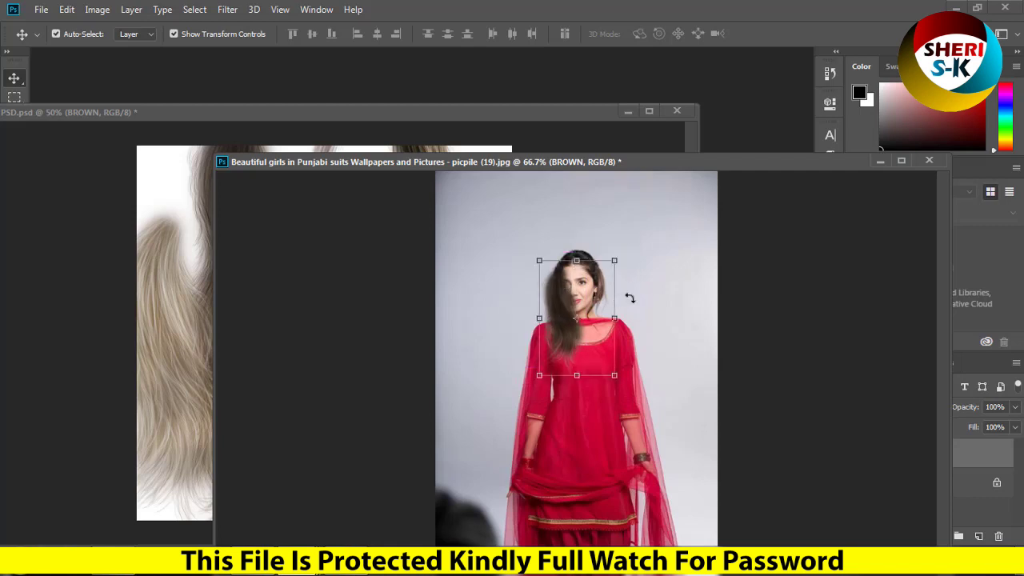
drag(629, 298, 633, 320)
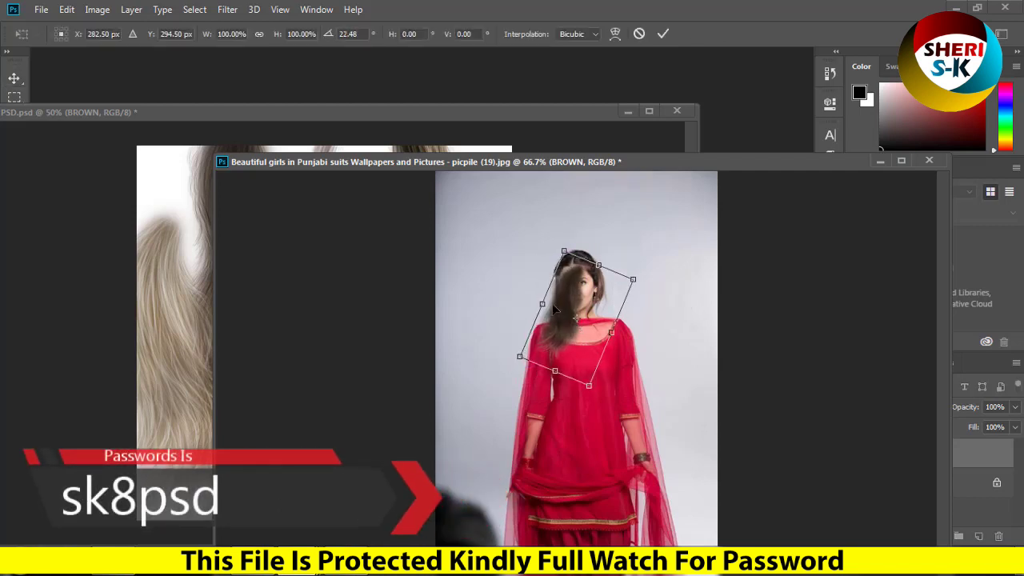
drag(564, 294, 573, 294)
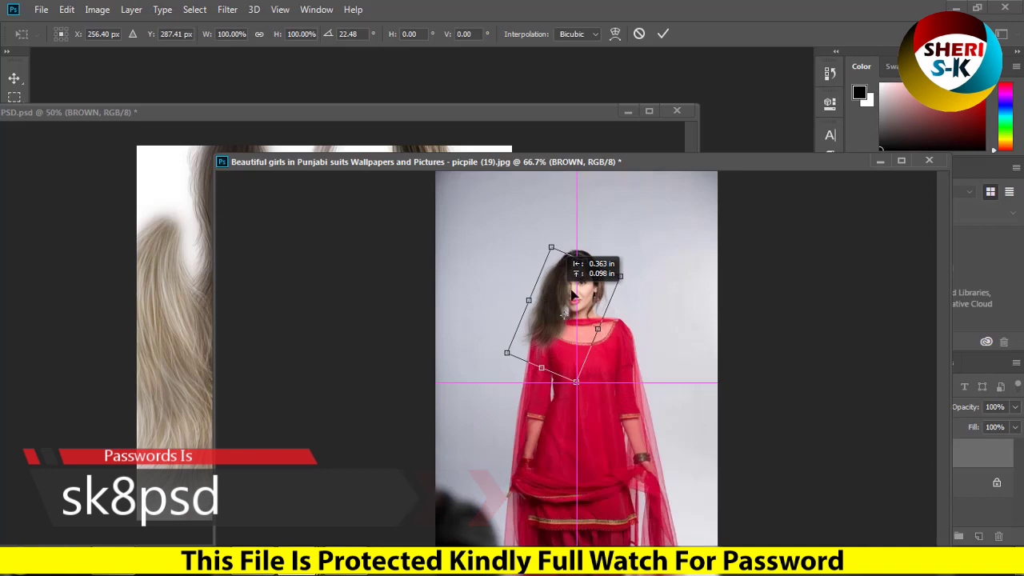
key(Return)
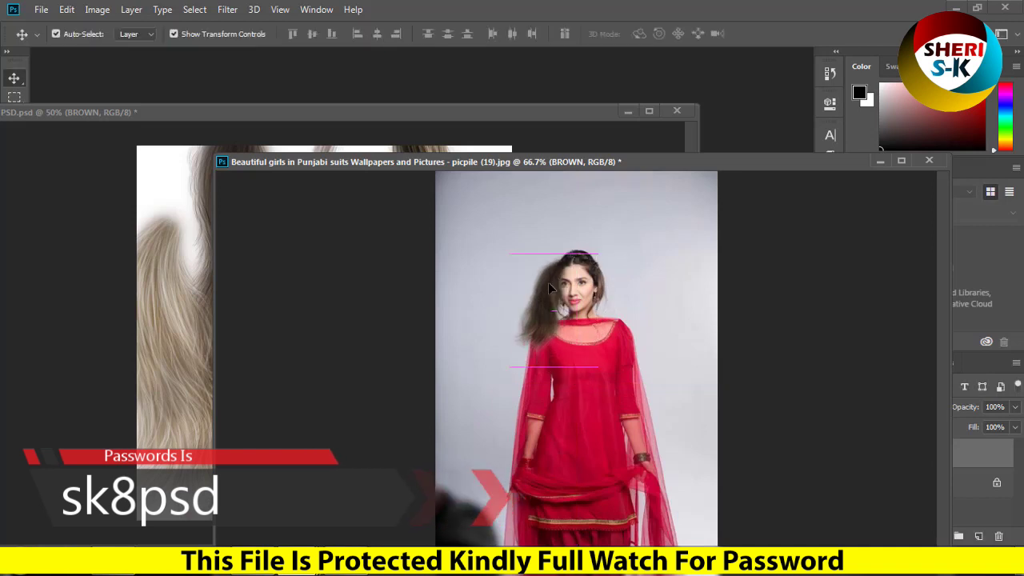
Step: Move the brown strand over to the woman's other shoulder
drag(549, 285, 547, 281)
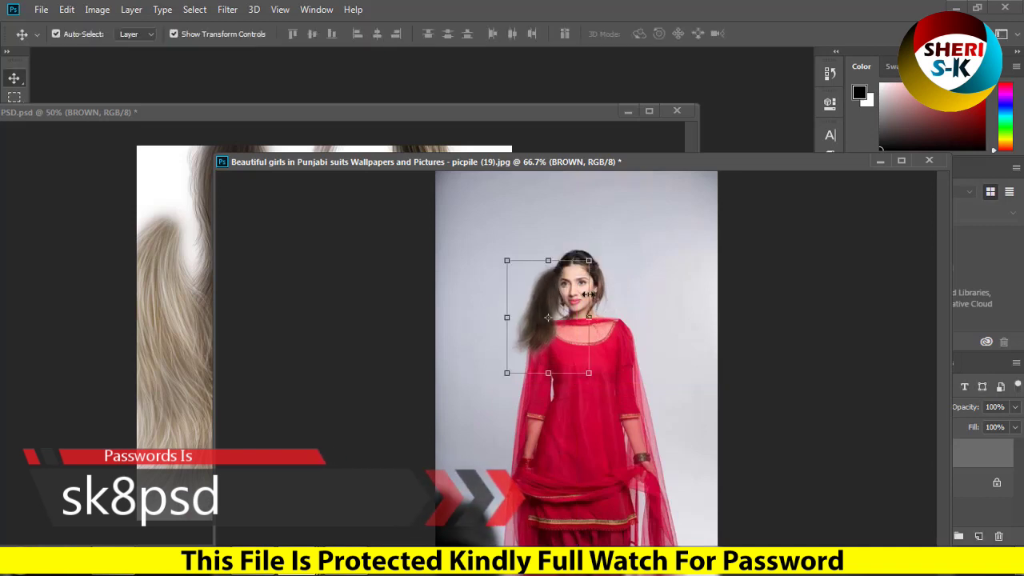
drag(544, 291, 603, 291)
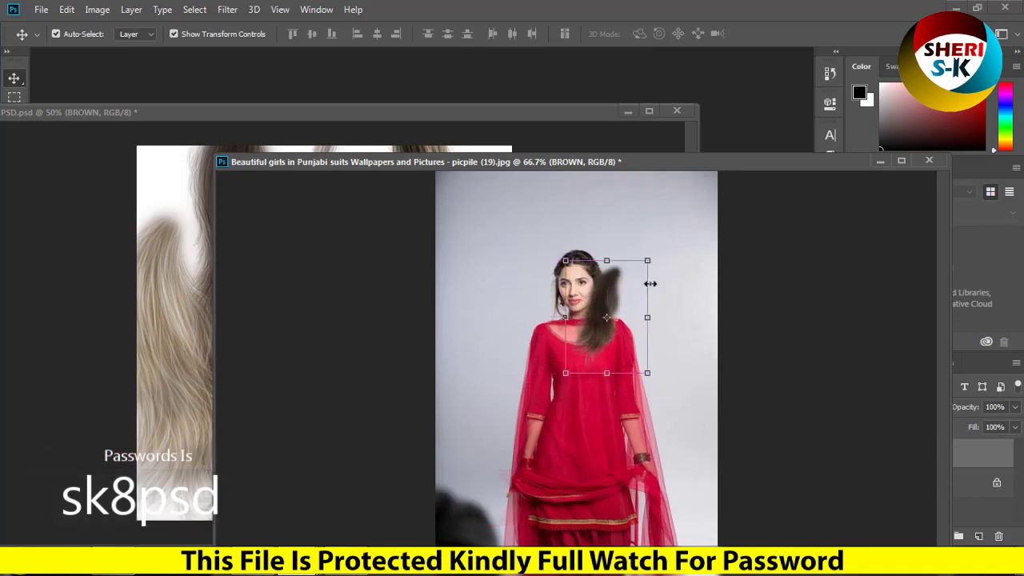
drag(647, 266, 648, 262)
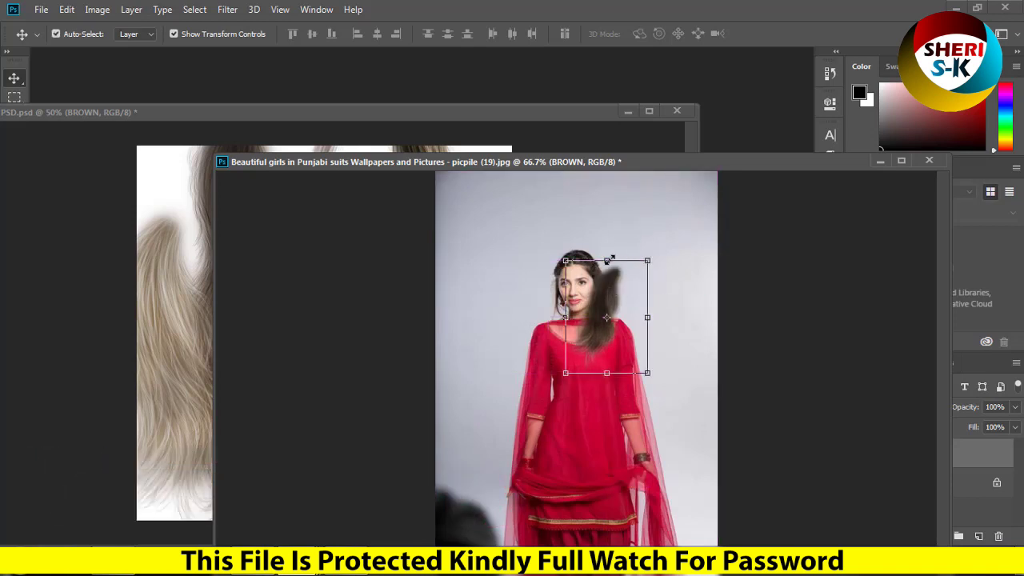
Step: Flip the strand horizontally, stretch it slightly taller, and set it on her head
drag(520, 273, 643, 252)
mouse_move(649, 318)
mouse_down()
mouse_move(462, 337)
mouse_move(494, 381)
mouse_up()
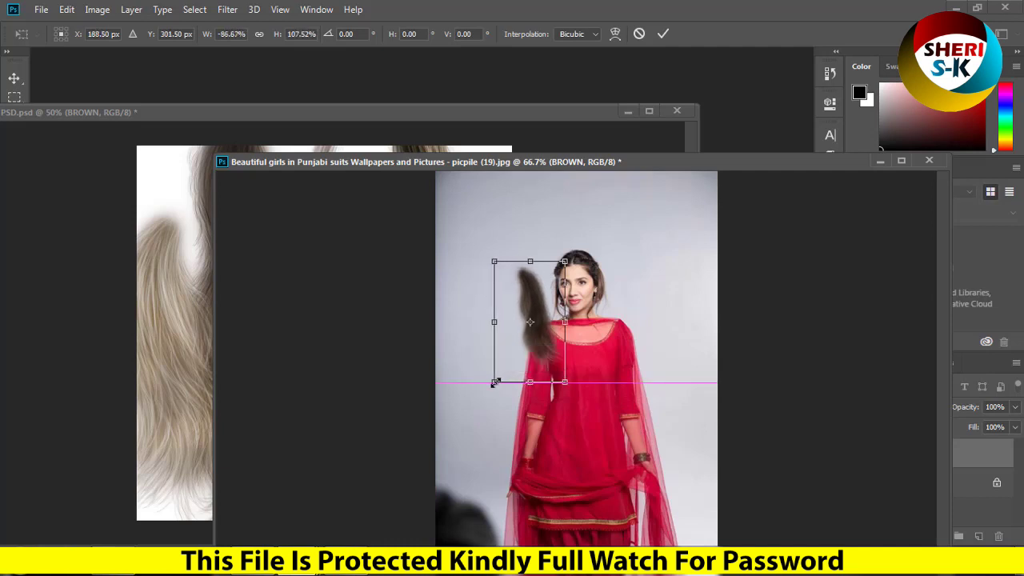
key(Return)
drag(533, 296, 594, 280)
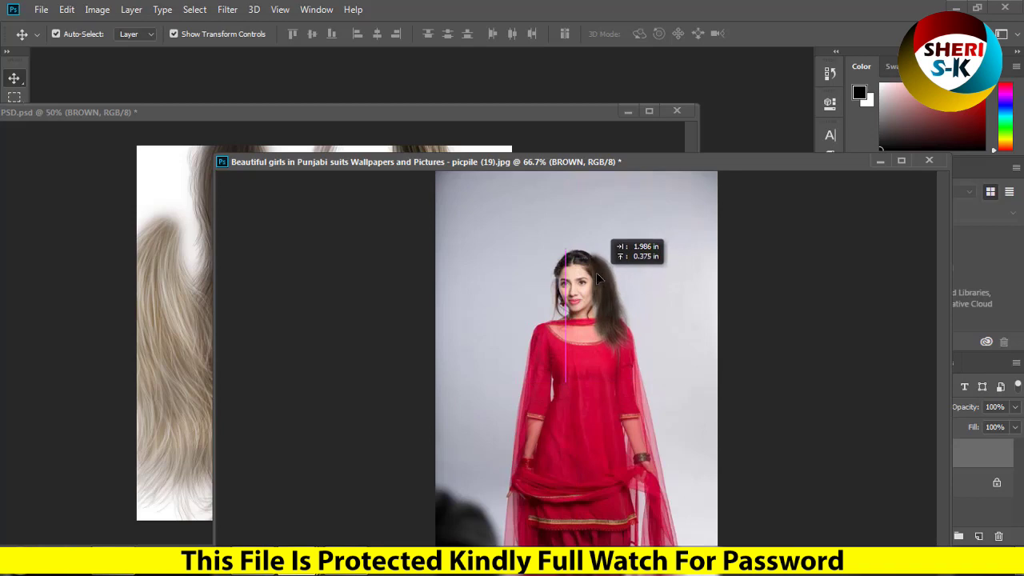
click(704, 317)
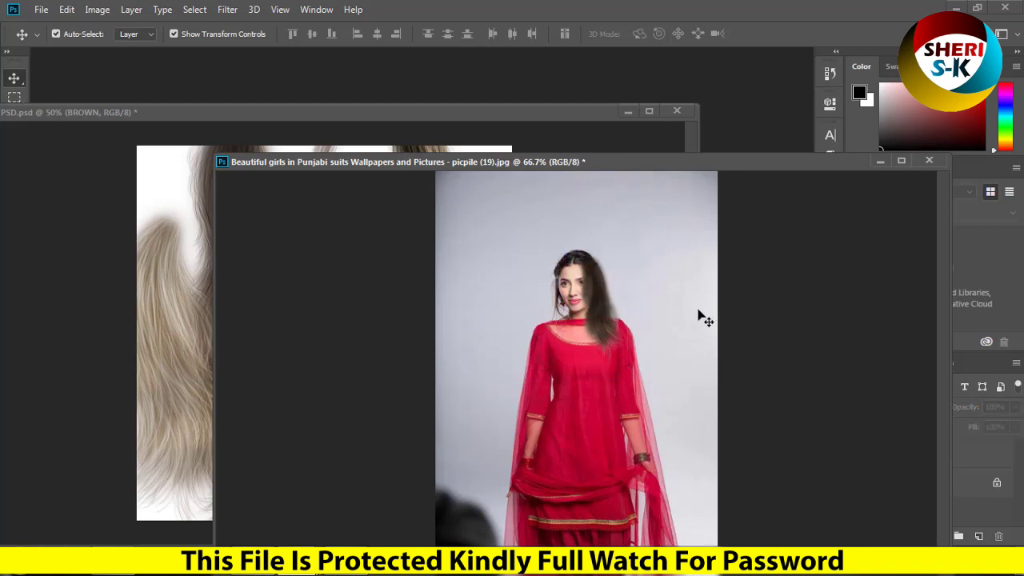
Step: Zoom out to 50% and close picpile (19).jpg, choosing No to saving
key(ctrl+minus)
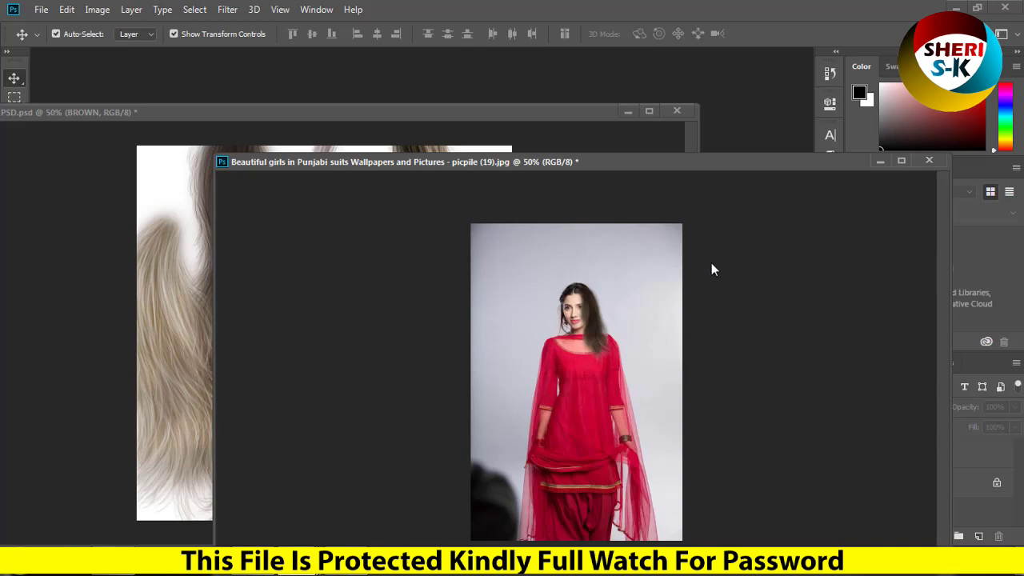
key(ctrl+w)
click(517, 222)
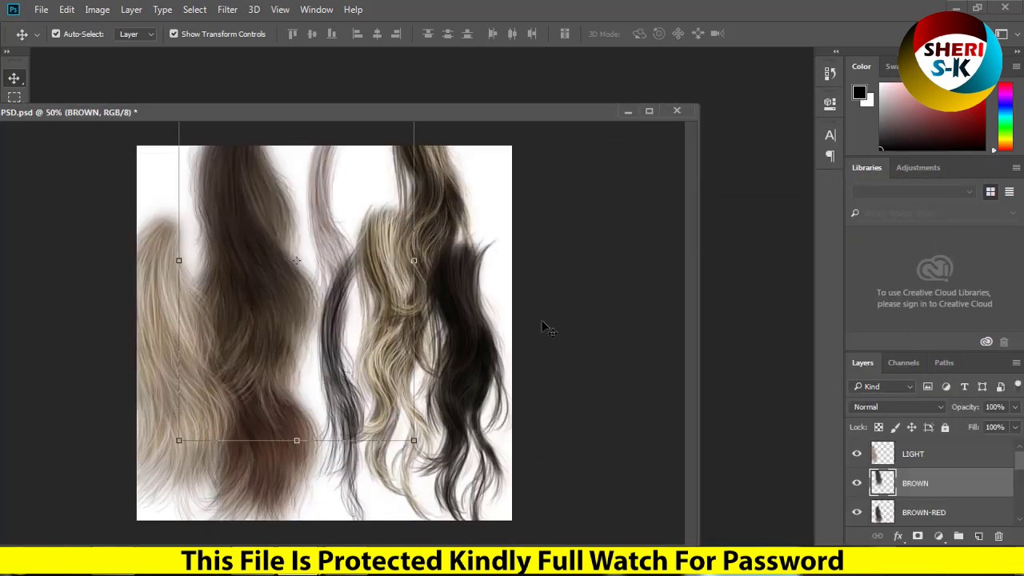